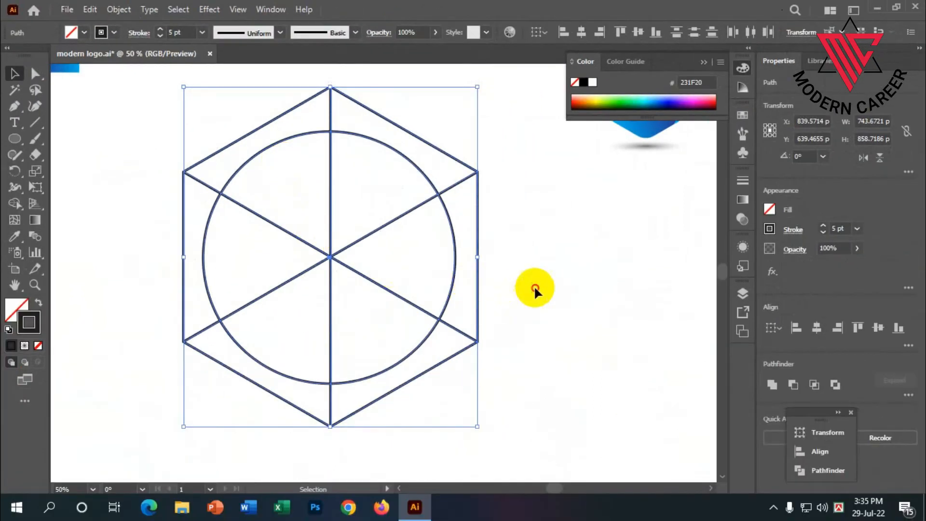
Move the circle so its centre snaps to the intersection of the hexagon's diagonals.
left_click(535, 288)
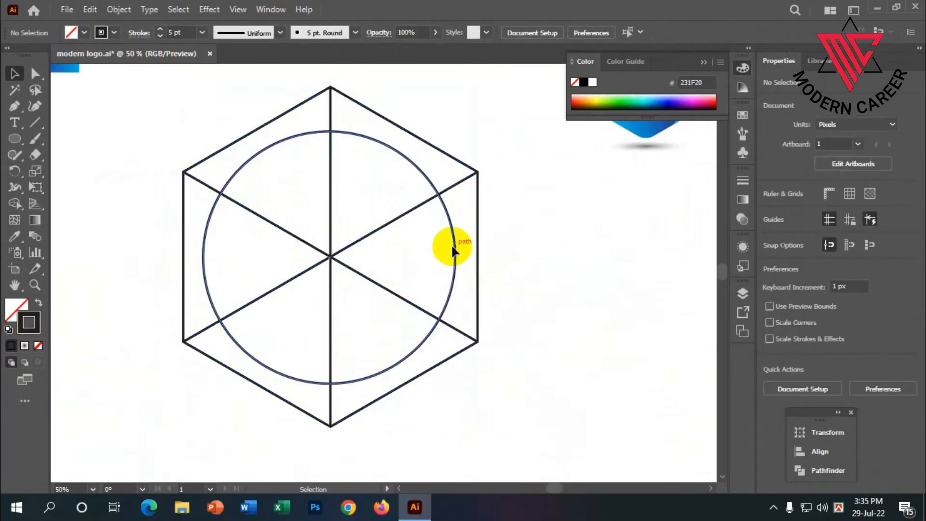
left_click(454, 234)
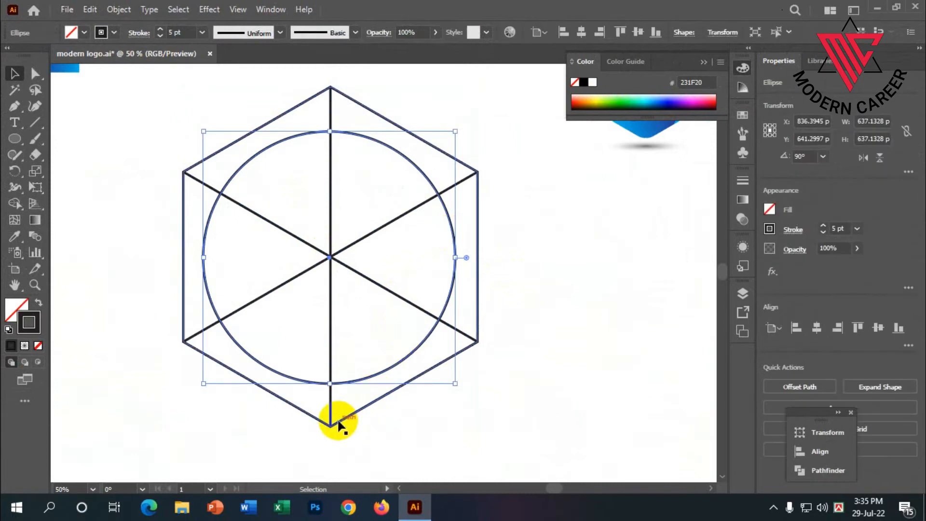
scroll(334, 373, "down", 3)
scroll(343, 337, "up", 3)
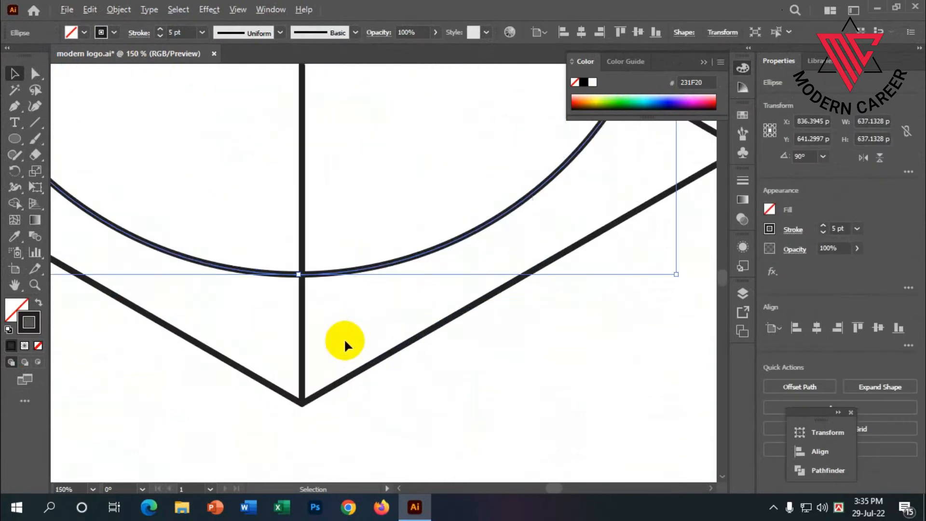
scroll(266, 299, "up", 2)
scroll(367, 255, "down", 5)
scroll(377, 215, "up", 2)
scroll(357, 329, "up", 2)
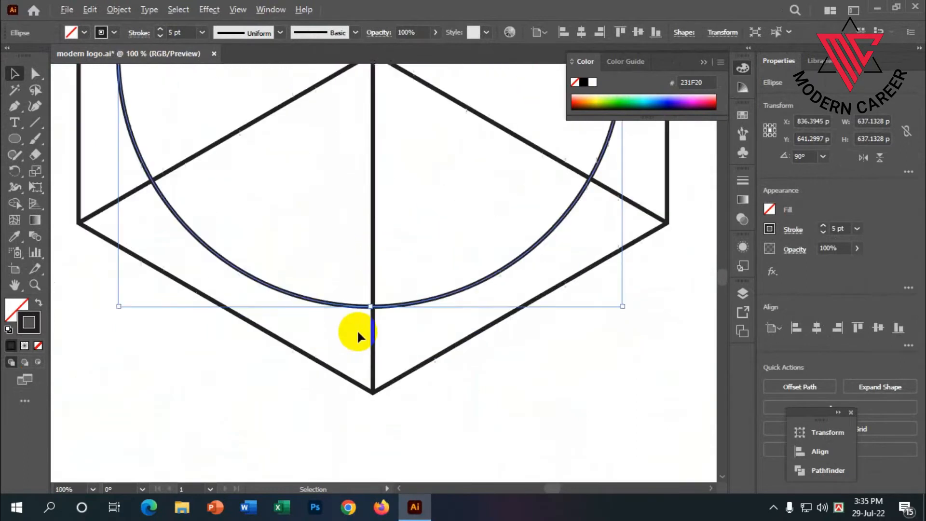
scroll(358, 333, "up", 1)
scroll(378, 252, "up", 2)
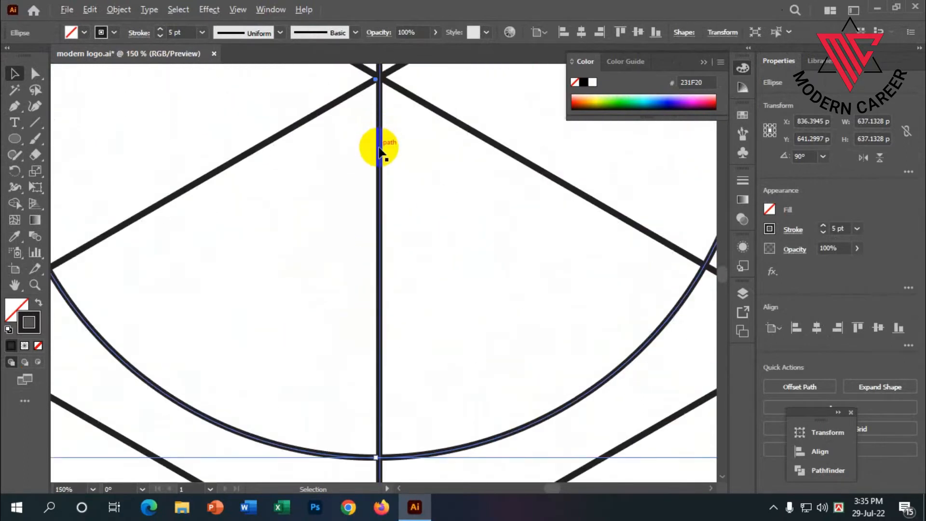
scroll(379, 152, "down", 5)
scroll(383, 154, "up", 8)
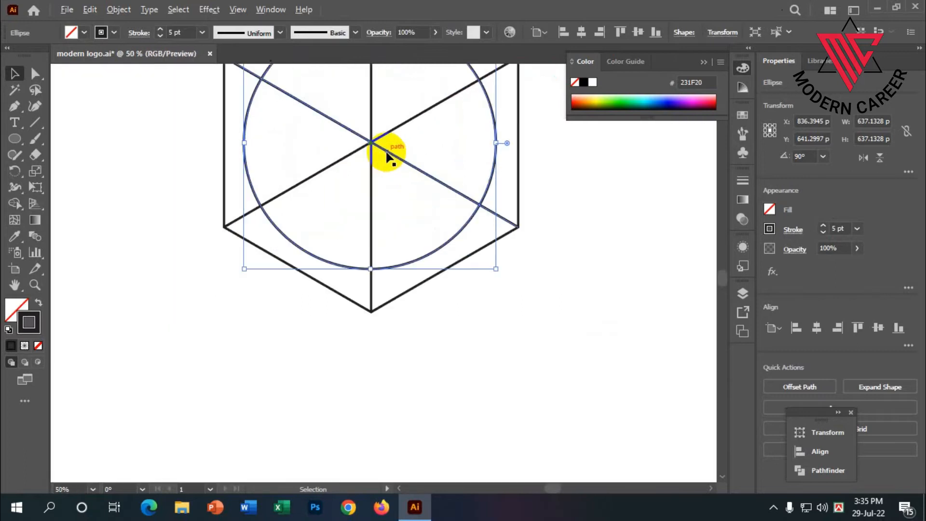
scroll(378, 195, "up", 1)
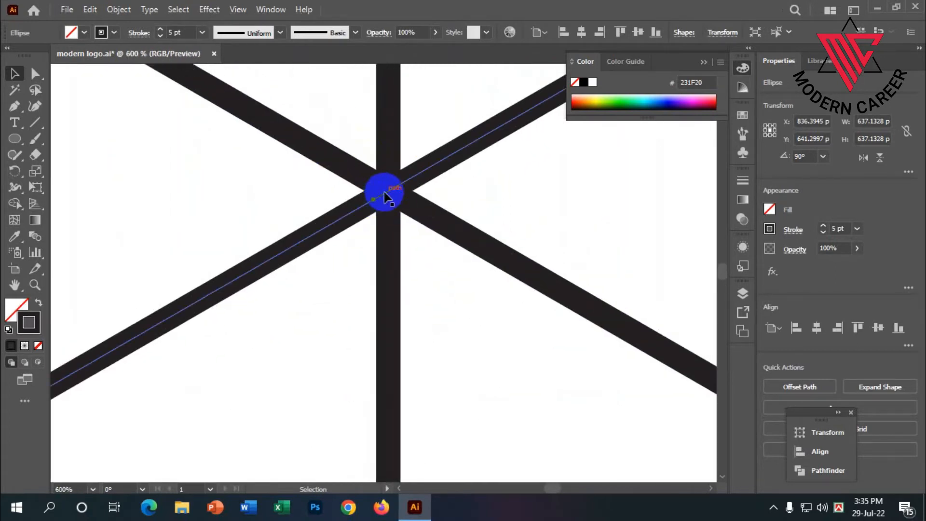
left_click_drag(374, 198, 389, 191)
Move the circle straight down and snap its lowest point to the hexagon's bottom vertex.
scroll(386, 251, "down", 10)
scroll(389, 377, "down", 3)
scroll(392, 348, "up", 4)
scroll(378, 304, "down", 3)
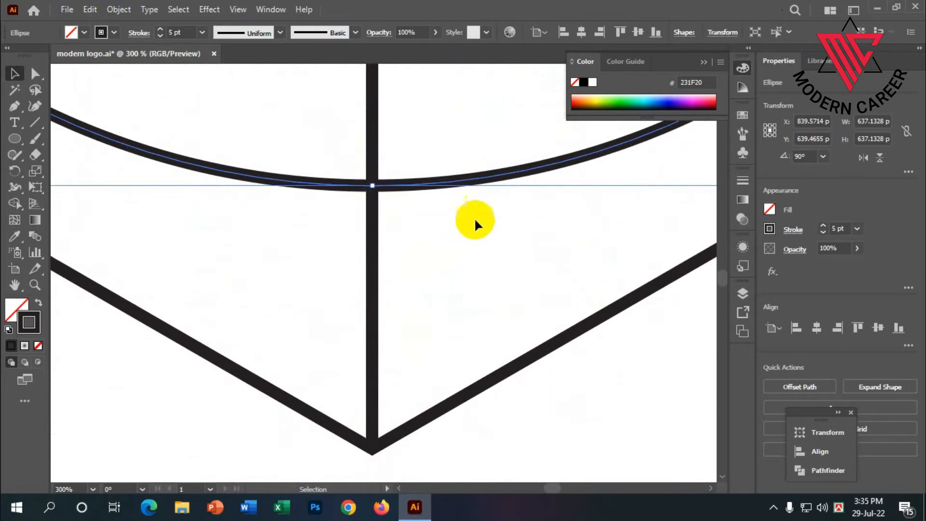
left_click(458, 198)
left_click(466, 181)
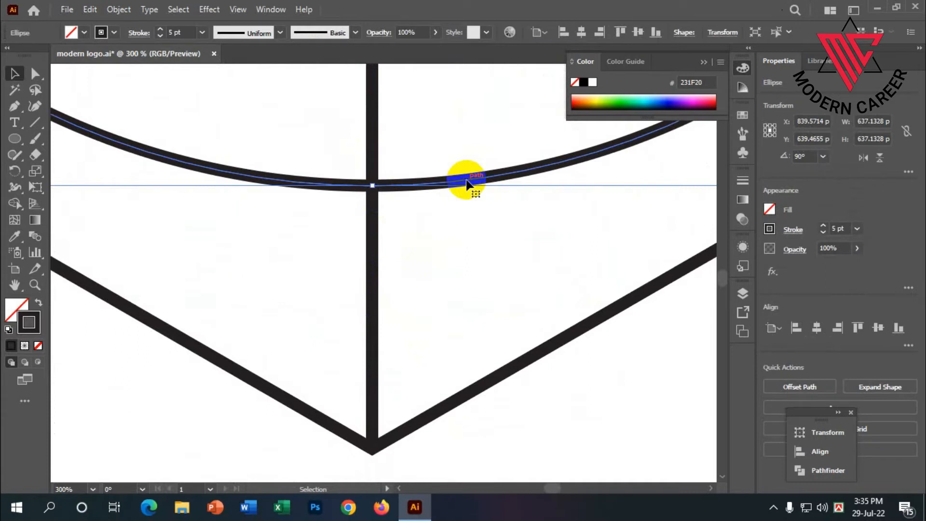
key("Down")
key("Down")
key("Down")
key("Down")
key("Down")
key("Down")
key("Down")
key("Down")
key("Down")
key("Down")
key("Down")
key("Down")
key("Down")
key("Down")
key("Down")
key("Down")
key("Down")
key("Down")
key("Down")
key("Down")
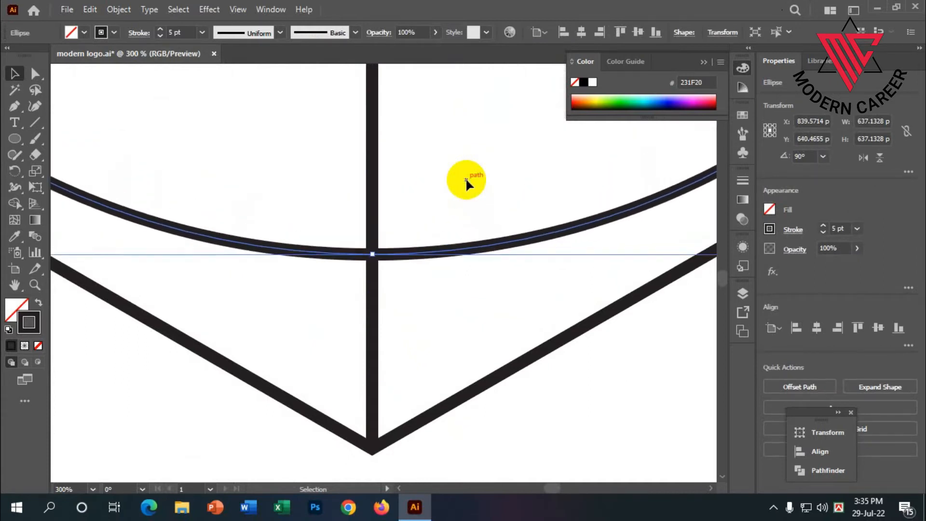
key("Down")
key("Down")
key("Down")
key("Down")
key("Down")
key("Down")
key("Down")
key("Down")
key("Down")
key("Down")
key("Down")
key("Down")
key("Down")
key("Down")
key("Down")
key("Down")
key("Down")
key("Down")
key("Down")
key("Down")
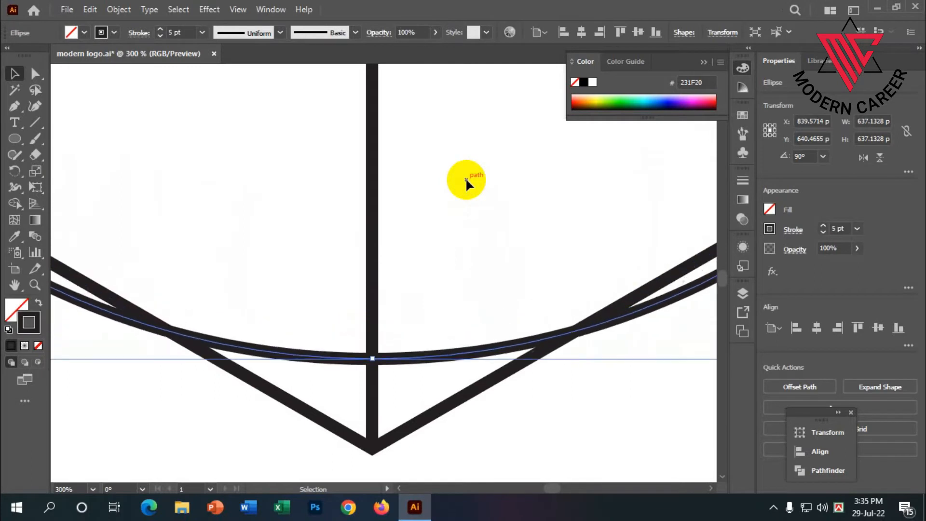
key("Down")
key("Down")
key("Down")
key("Down")
key("Down")
key("Down")
key("Down")
key("Down")
key("Down")
key("Down")
key("Down")
key("Down")
key("Down")
key("Down")
key("Down")
key("Down")
key("Down")
key("Down")
key("Down")
key("Down")
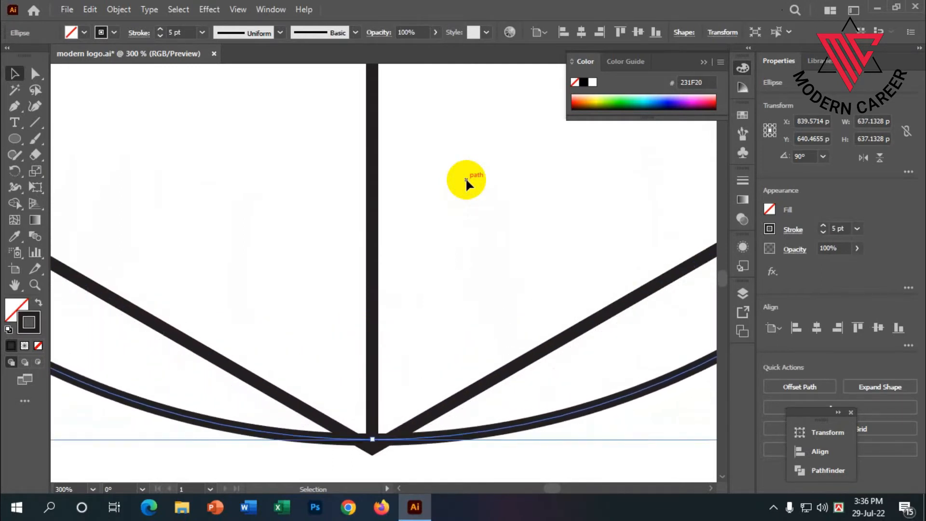
left_click_drag(386, 370, 381, 374)
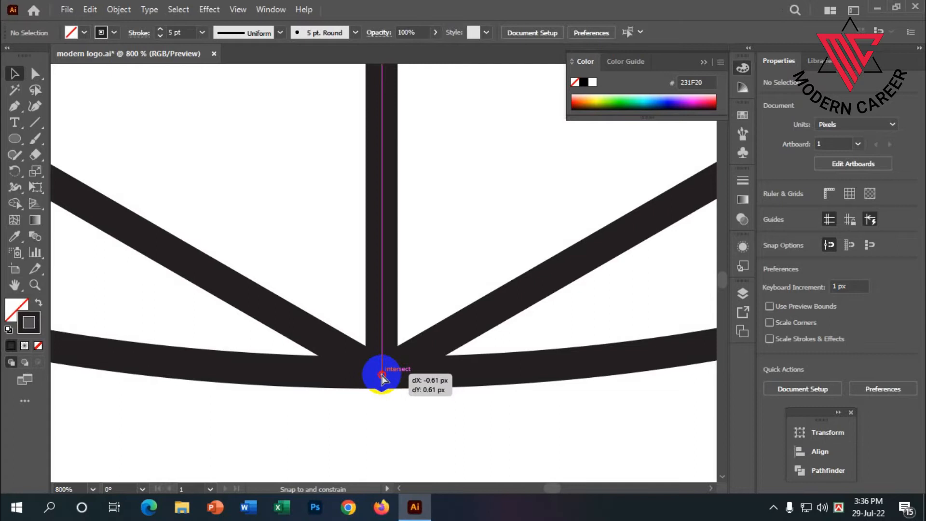
left_click(399, 421)
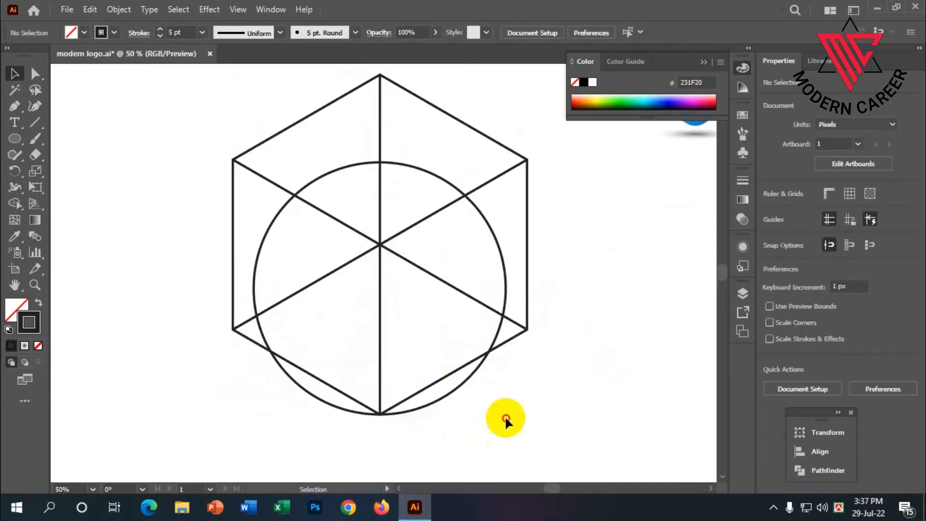
left_click_drag(505, 417, 233, 105)
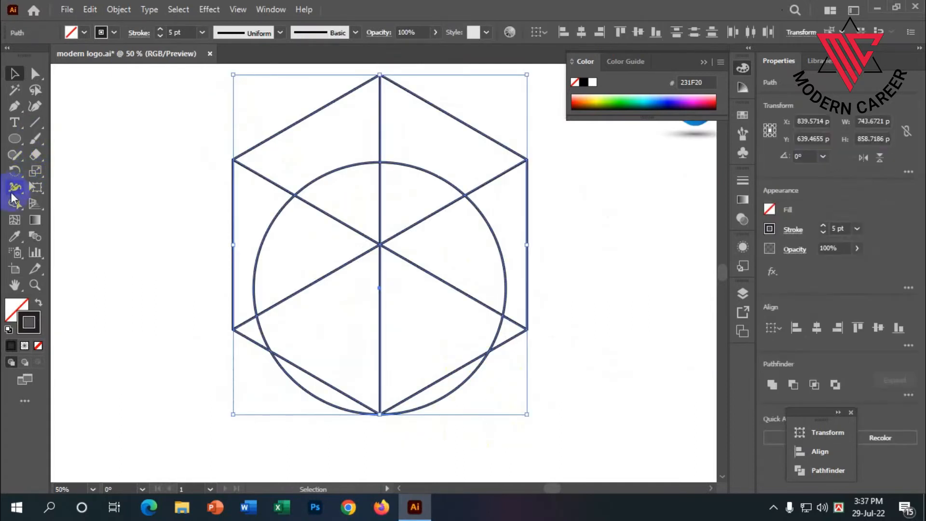
left_click(14, 204)
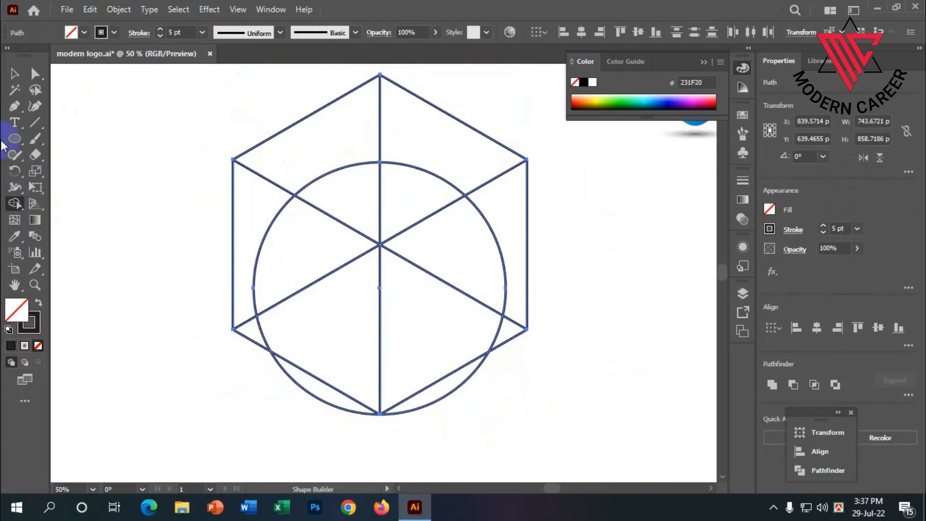
left_click(12, 76)
left_click(135, 191)
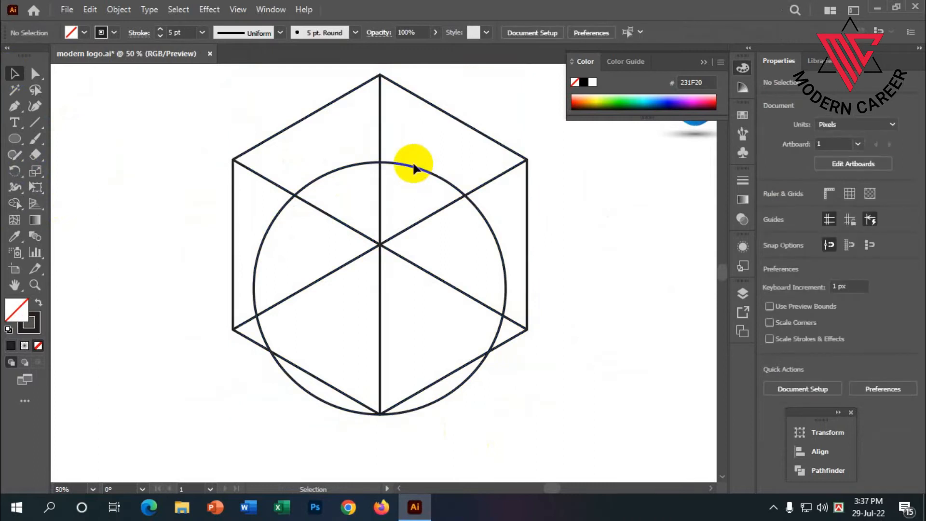
Enlarge the circle proportionally to about 656.5 px in diameter, keeping its lowest point on the hexagon's bottom vertex.
left_click(405, 167)
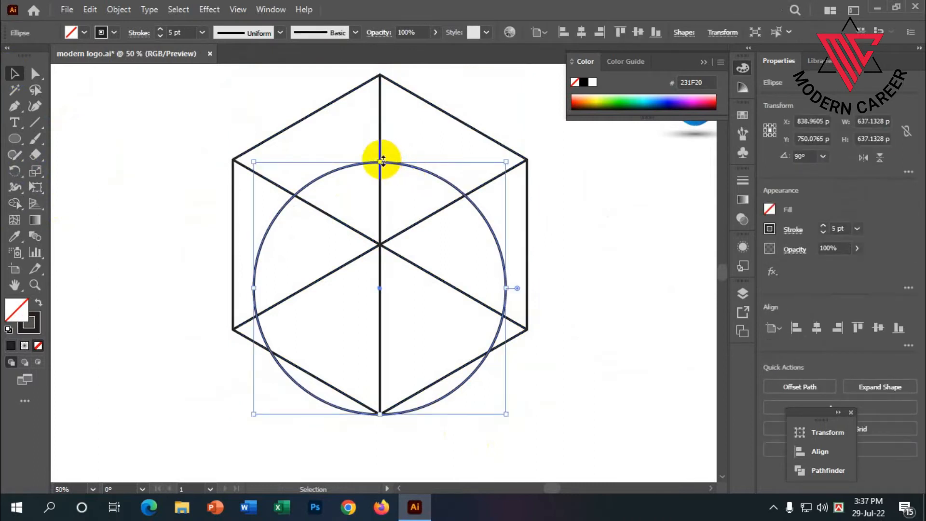
mouse_move(380, 163)
left_mouse_down()
mouse_move(378, 149)
mouse_move(385, 156)
left_mouse_up()
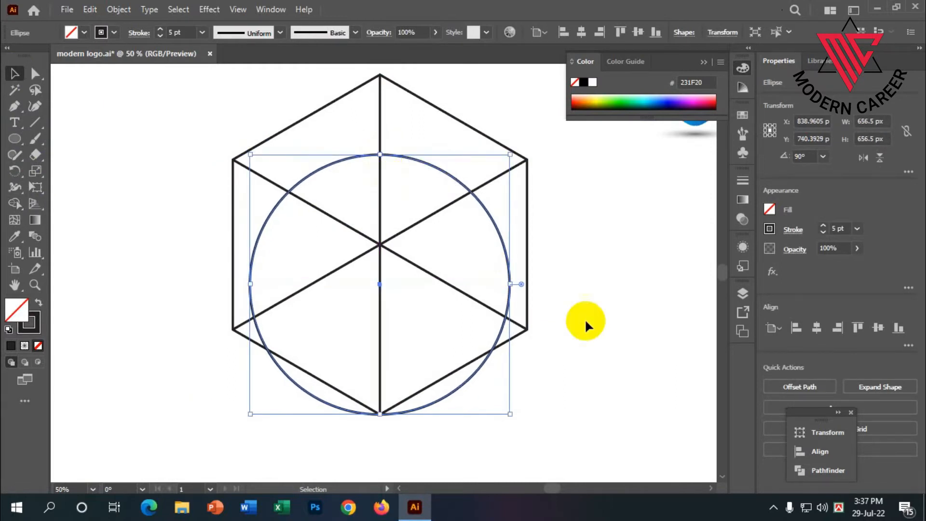
left_click(565, 304)
Create a copy of the circle rotated 120° about the intersection of the hexagon's diagonals.
key("ctrl+minus")
scroll(487, 258, "up", 3)
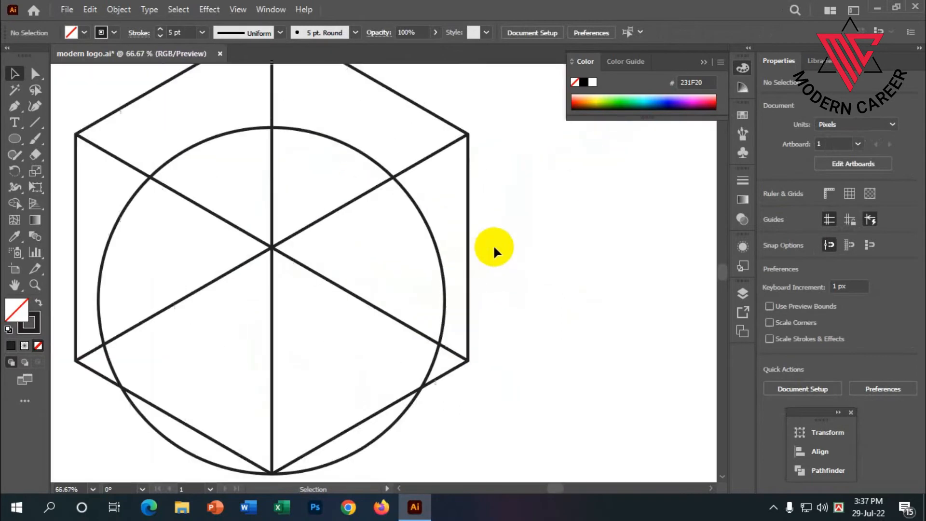
left_click(429, 231)
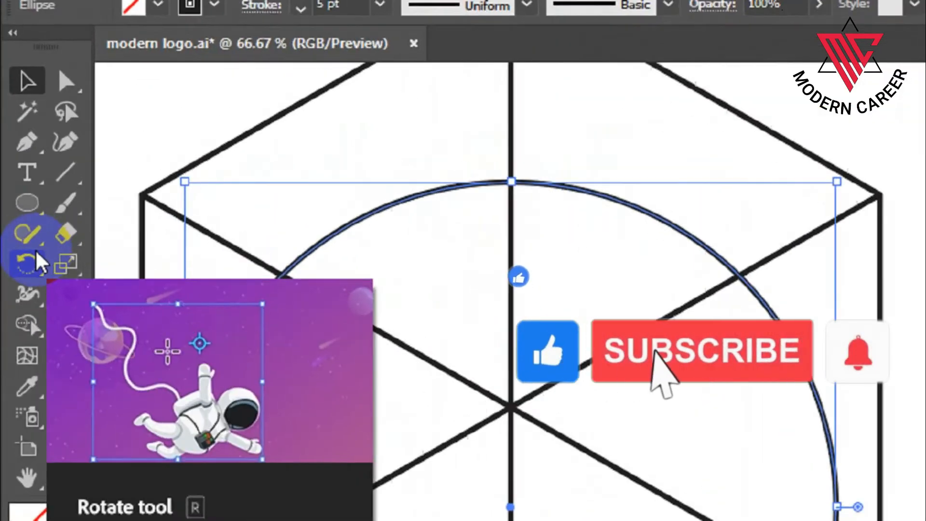
left_click(28, 261)
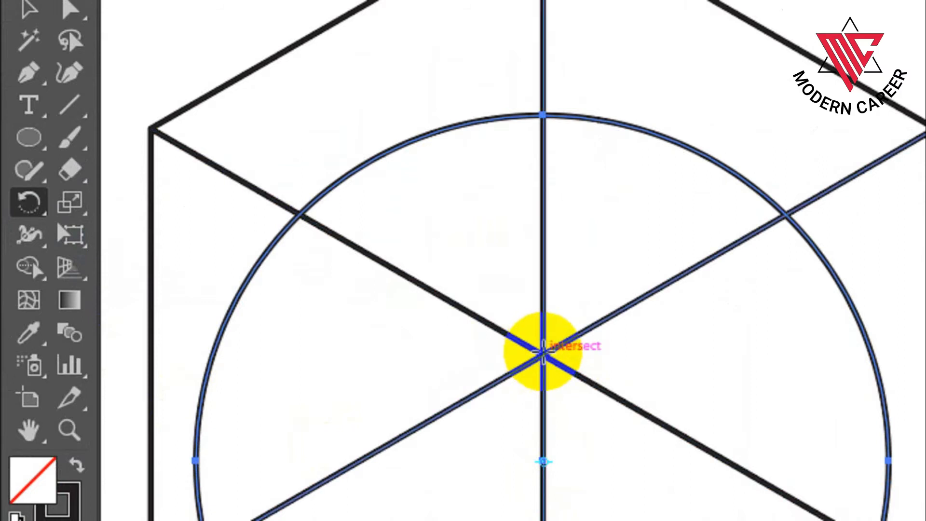
scroll(502, 364, "up", 4)
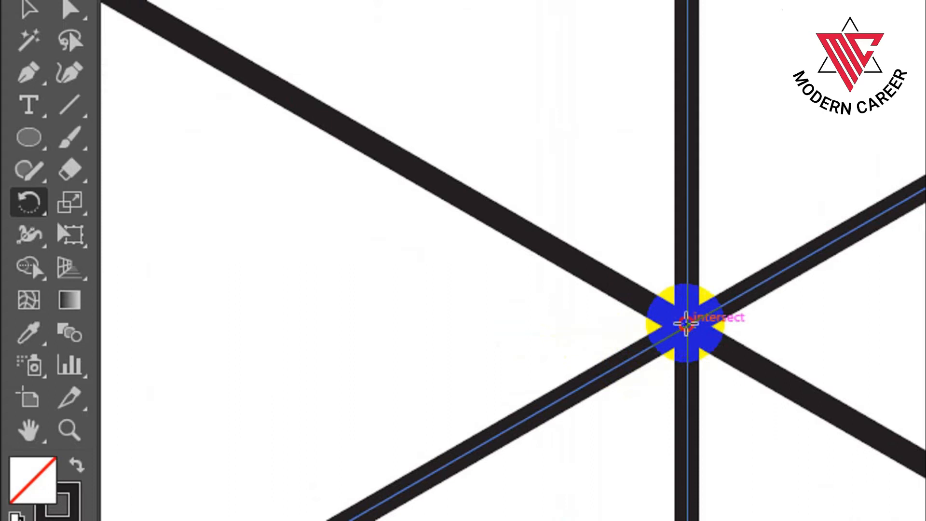
left_click(686, 322, "alt")
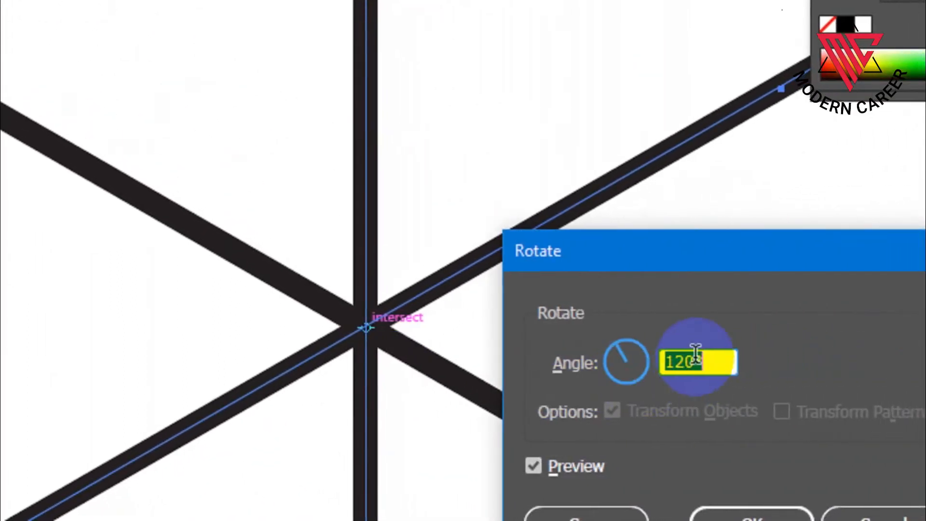
left_click(699, 360)
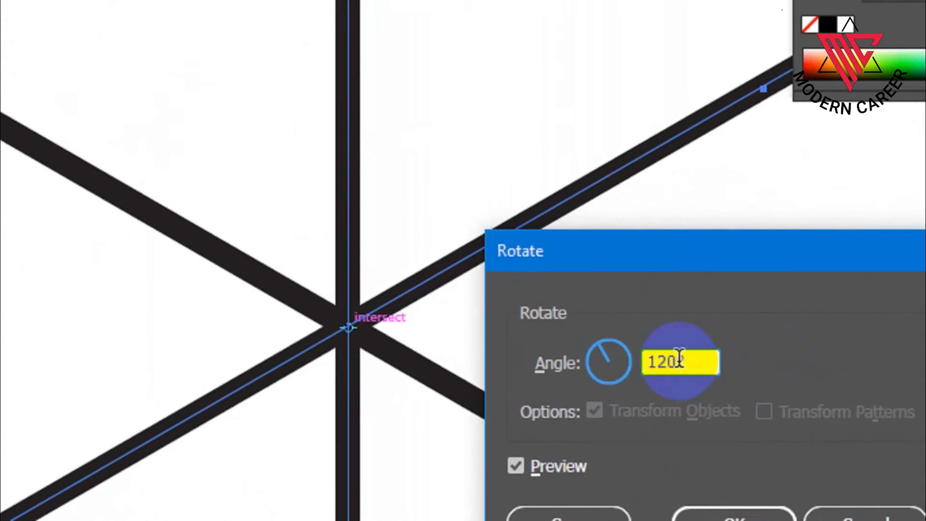
double_click(688, 358)
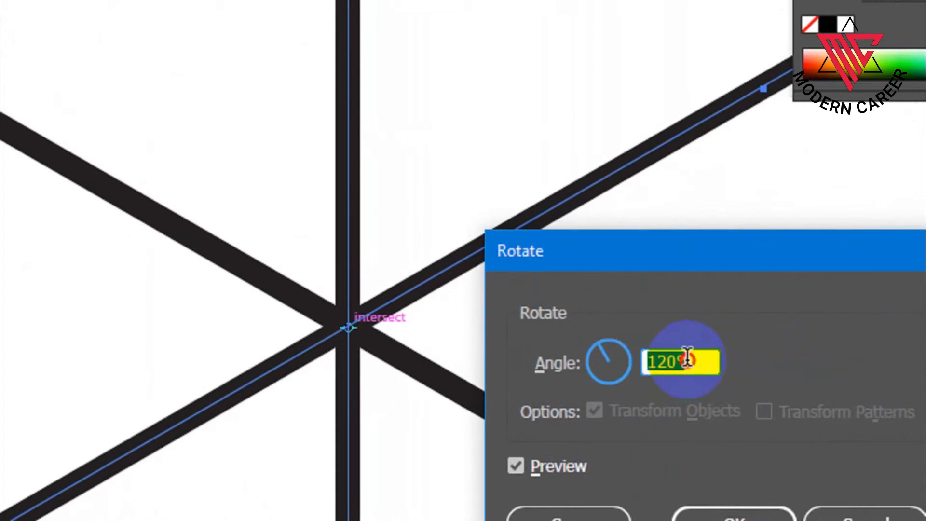
left_click_drag(695, 358, 644, 363)
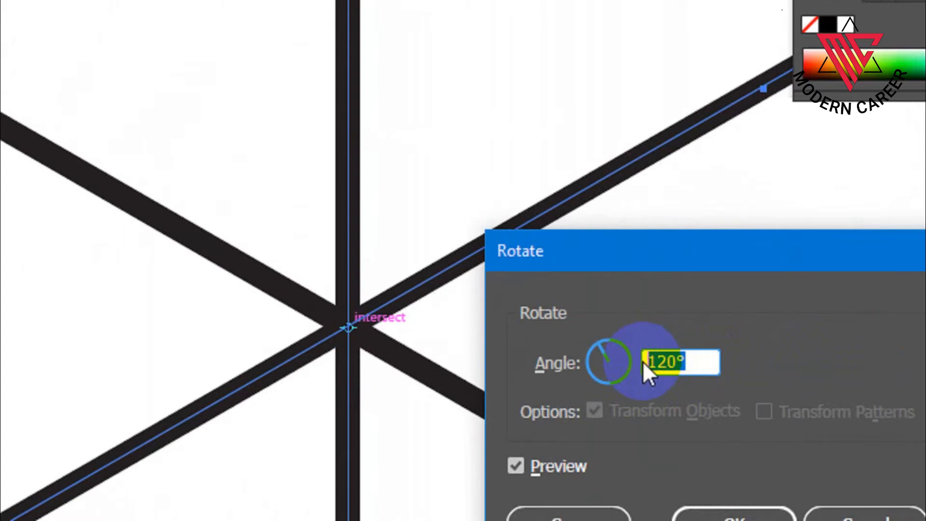
left_click(693, 361)
left_click(570, 423)
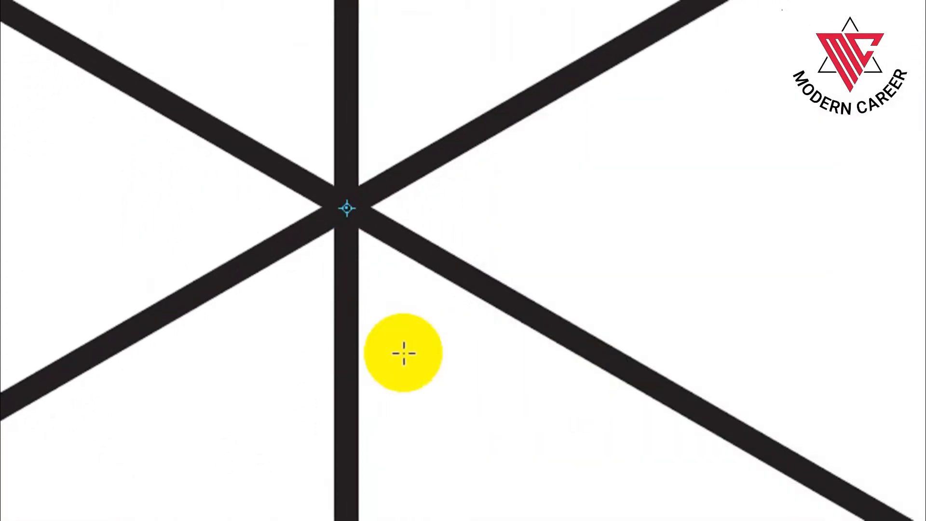
scroll(404, 353, "down", 3)
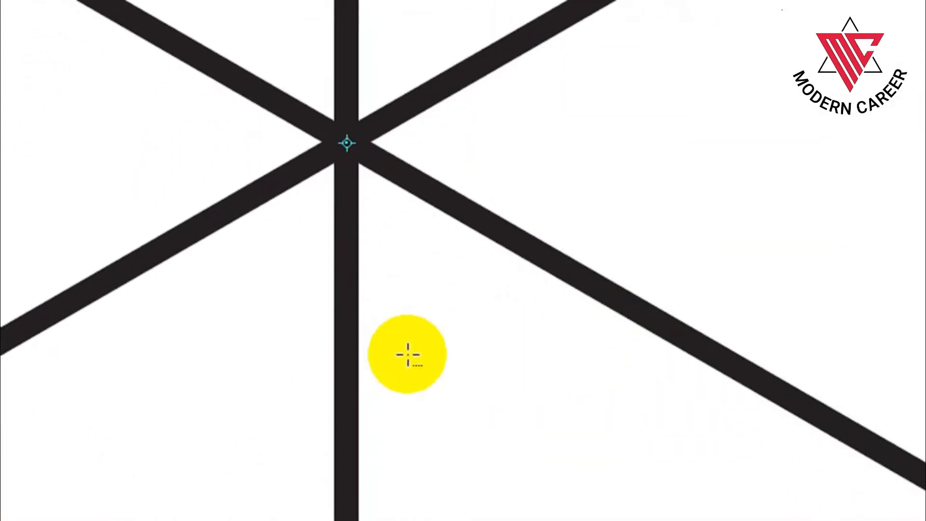
scroll(407, 354, "down", 5)
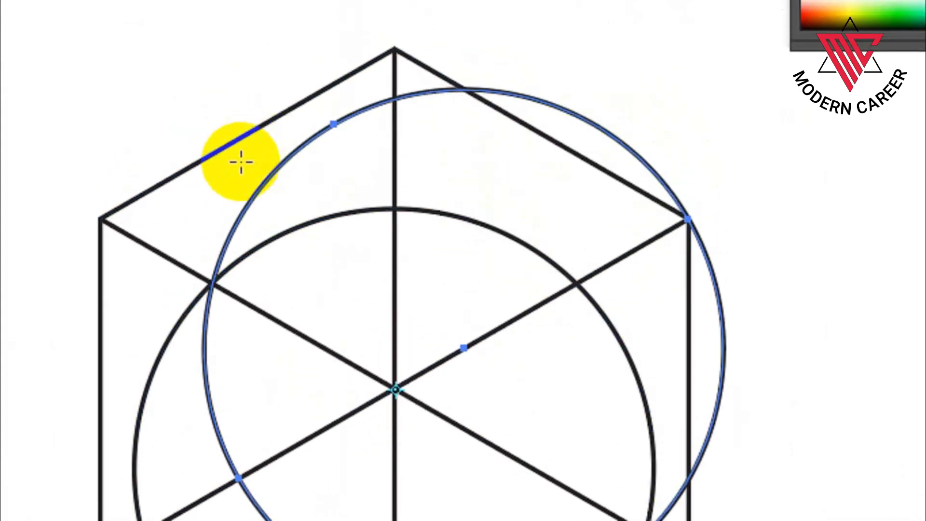
Repeat the rotated copy to add a third circle around the hexagon's centre, and deselect it.
key("v")
key("ctrl+d")
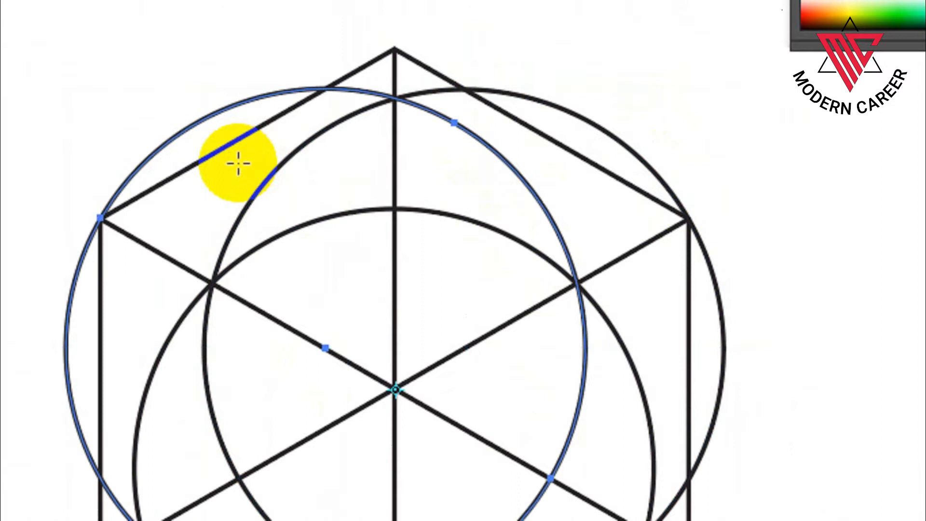
scroll(221, 167, "down", 1)
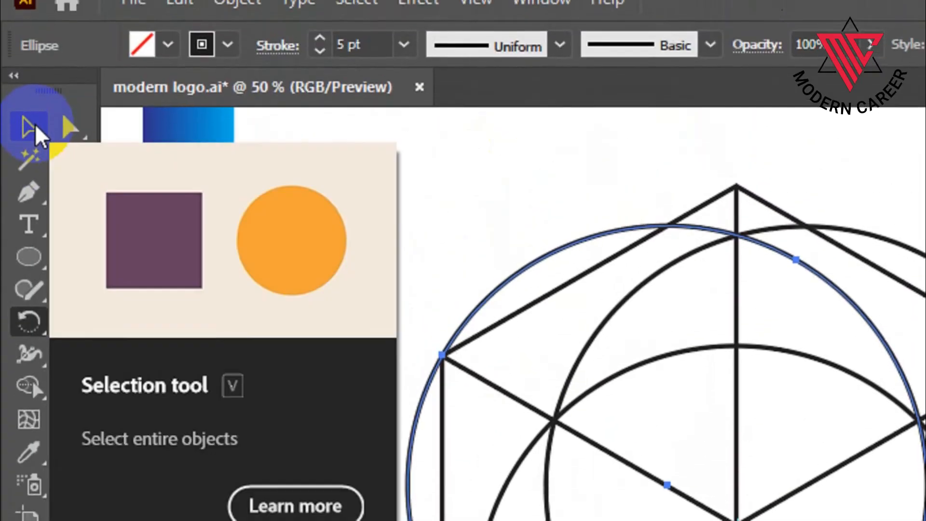
left_click(30, 127)
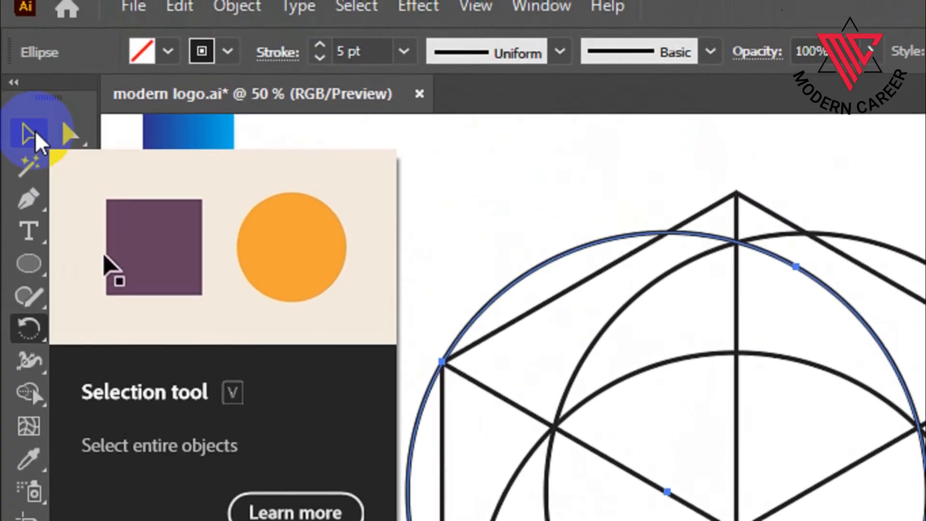
left_click(221, 90)
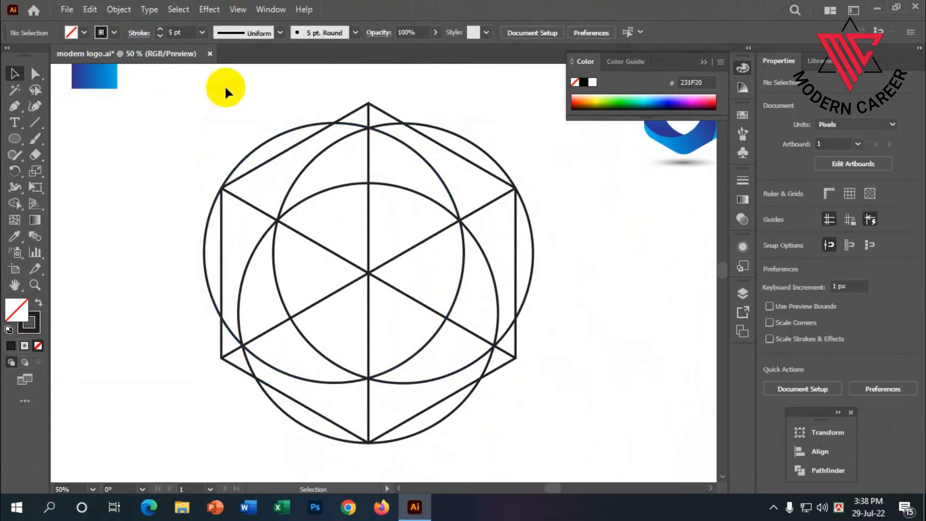
scroll(308, 238, "down", 1)
scroll(337, 245, "down", 1)
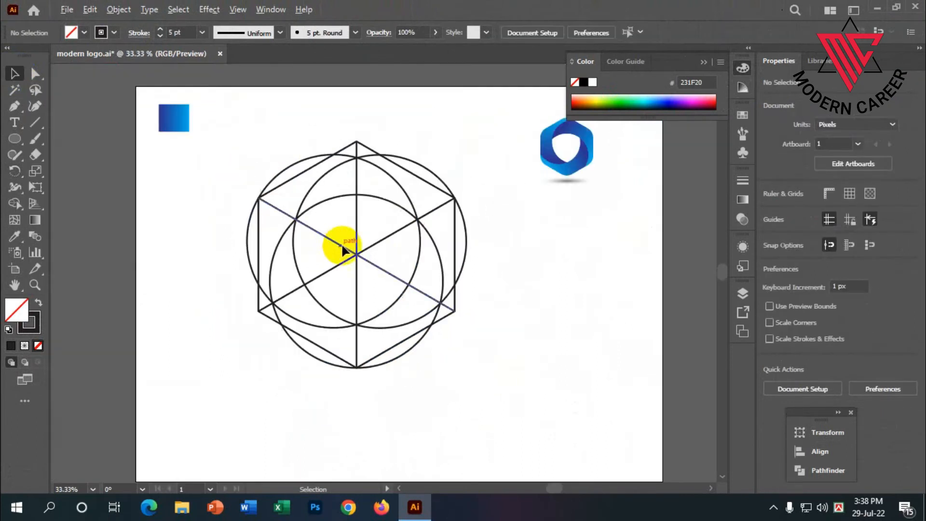
scroll(373, 217, "up", 1)
scroll(379, 222, "down", 1)
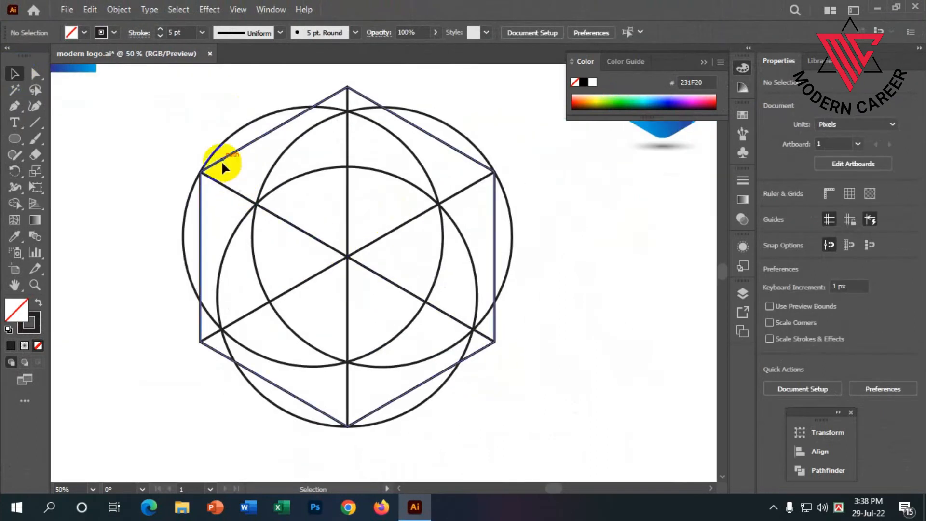
left_click_drag(164, 87, 506, 380)
left_click(580, 332)
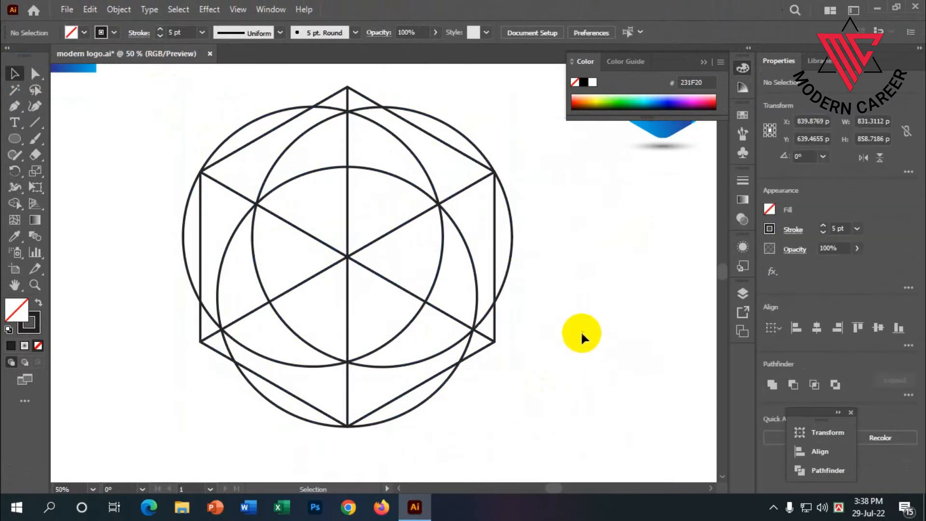
scroll(479, 223, "up", 1)
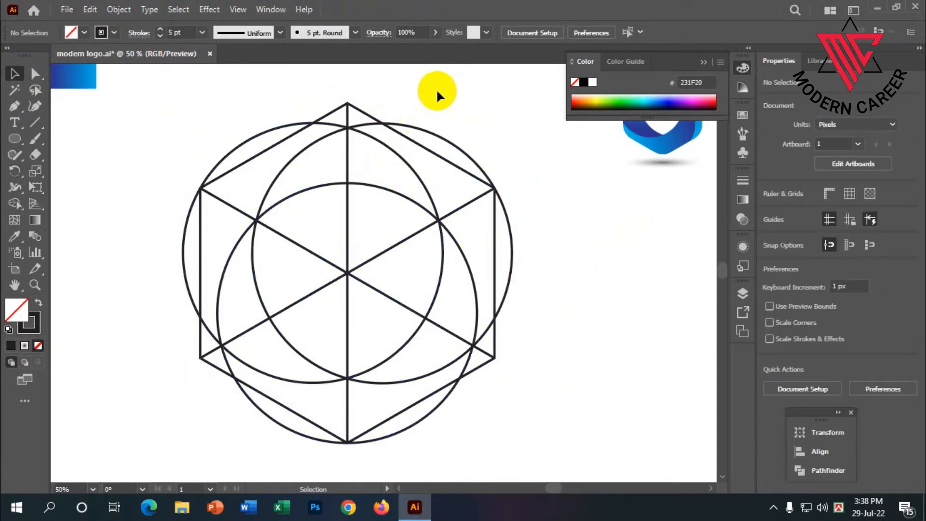
scroll(436, 88, "up", 1)
Round all six corners of the hexagon evenly, keeping the diagonals and circles as they are, and deselect it.
left_click(360, 126)
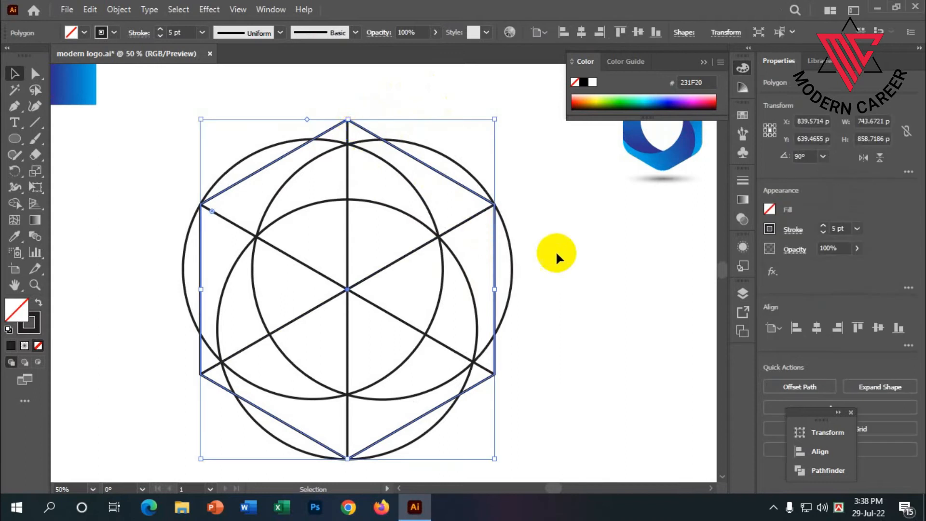
scroll(555, 246, "down", 1)
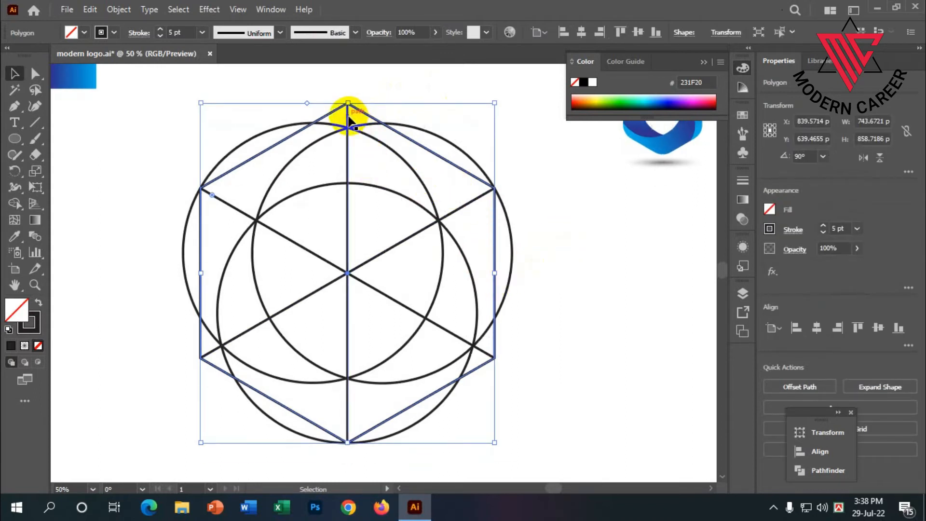
key("a")
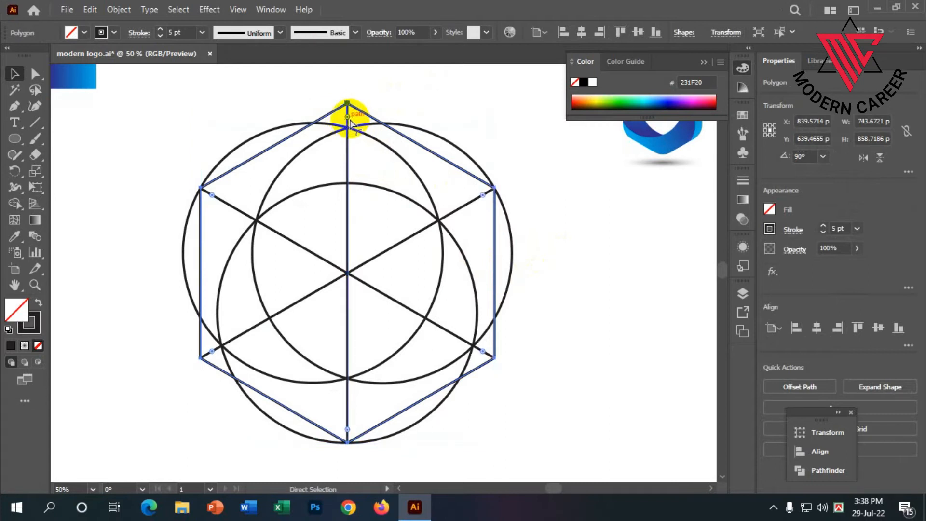
left_click_drag(348, 117, 342, 175)
key("v")
left_click(479, 246)
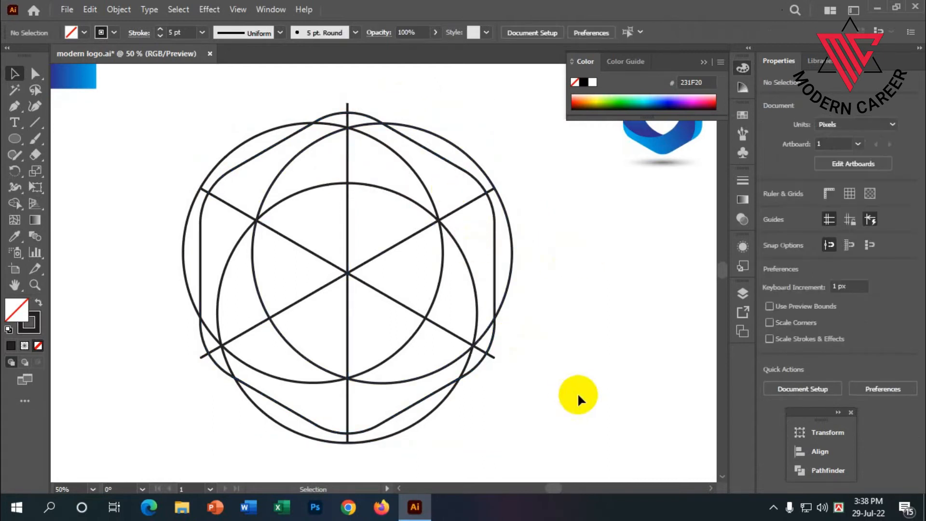
Select the whole outline and use Shape Builder to erase the pieces outside the rounded hexagon on its top, left and bottom sides.
left_click_drag(399, 364, 194, 96)
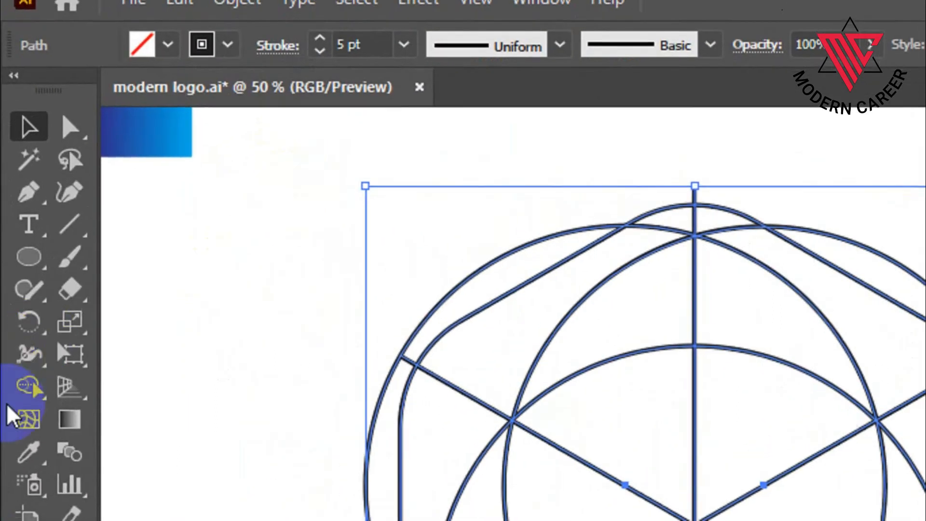
left_click(11, 204)
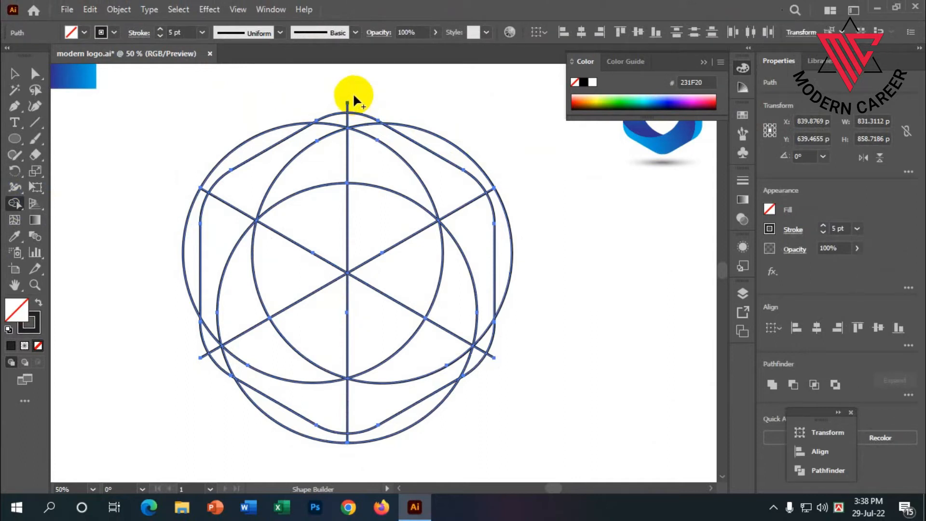
mouse_move(354, 103)
left_mouse_down()
mouse_move(313, 102)
mouse_move(262, 136)
mouse_move(185, 213)
left_mouse_up()
scroll(274, 328, "up", 4)
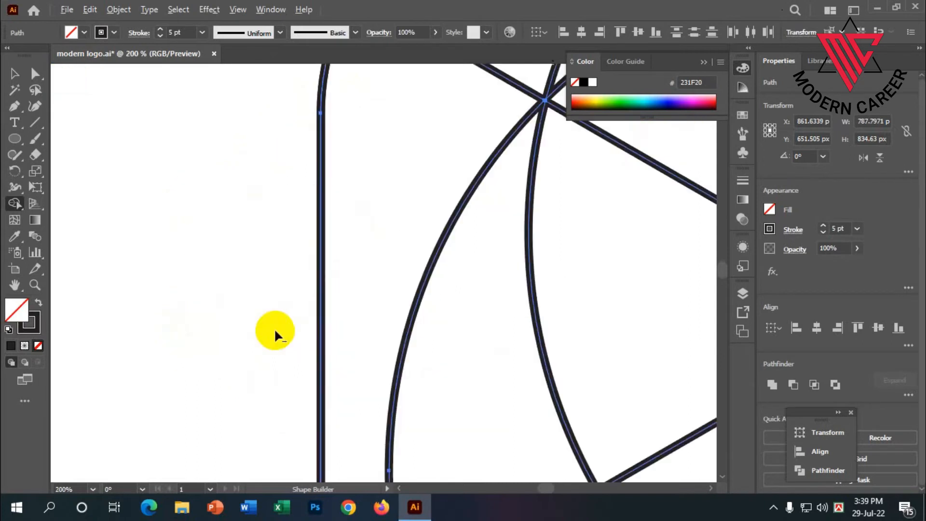
scroll(275, 333, "down", 6)
scroll(276, 370, "up", 3)
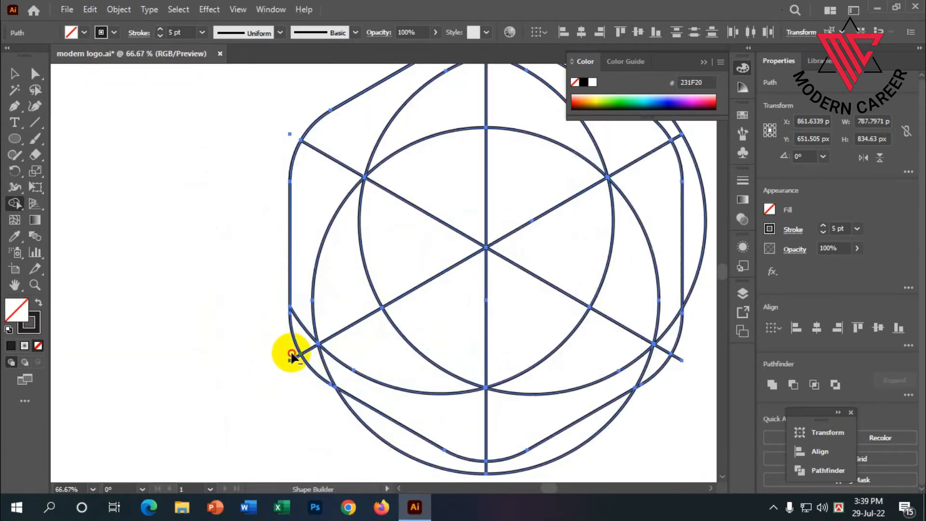
scroll(299, 366, "down", 3)
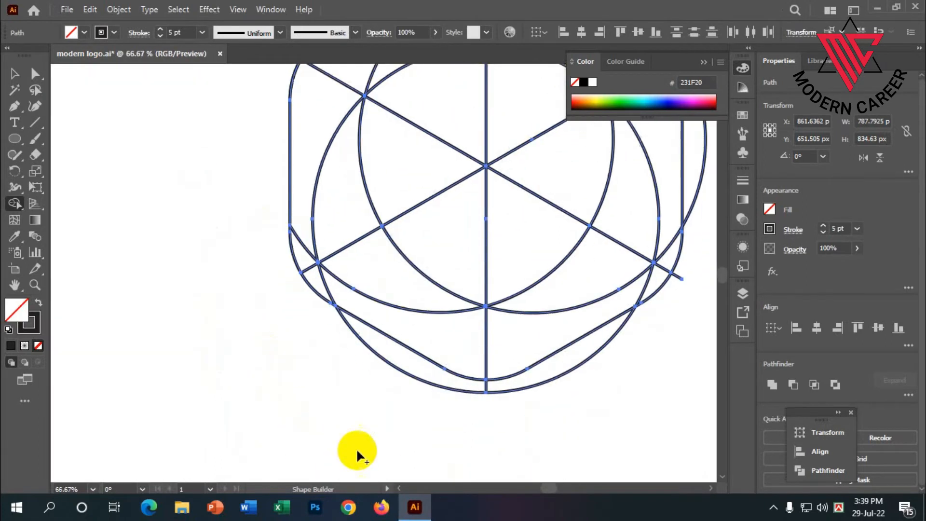
left_click(485, 390, "alt")
Erase the circle segments and line ends protruding beyond the rounded hexagon's right and upper-right edges with Shape Builder.
scroll(332, 369, "down", 5)
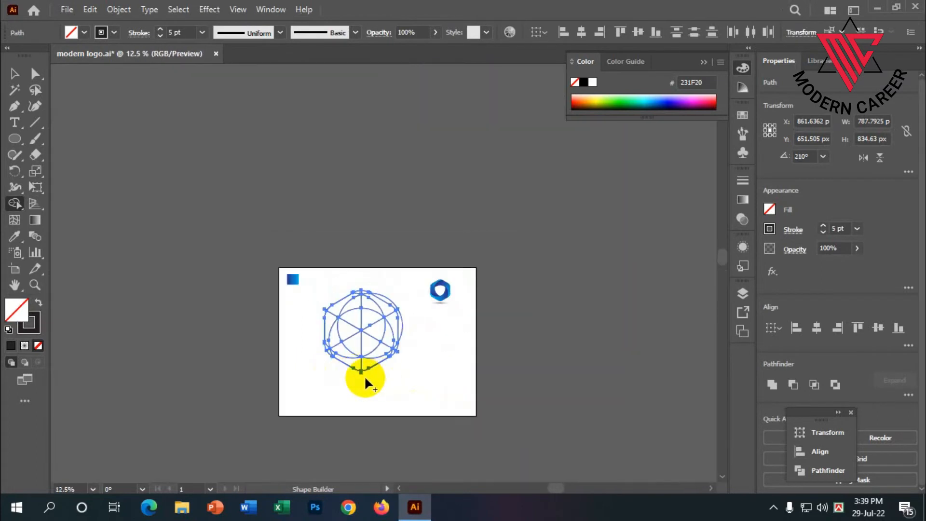
scroll(364, 375, "up", 5)
scroll(366, 358, "up", 3)
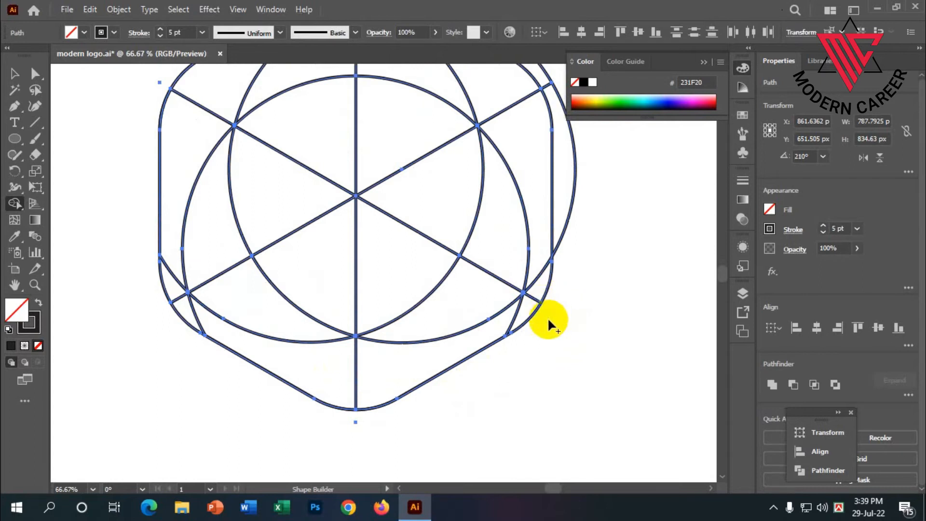
scroll(549, 318, "up", 4)
left_click(568, 234, "alt")
scroll(567, 227, "up", 5)
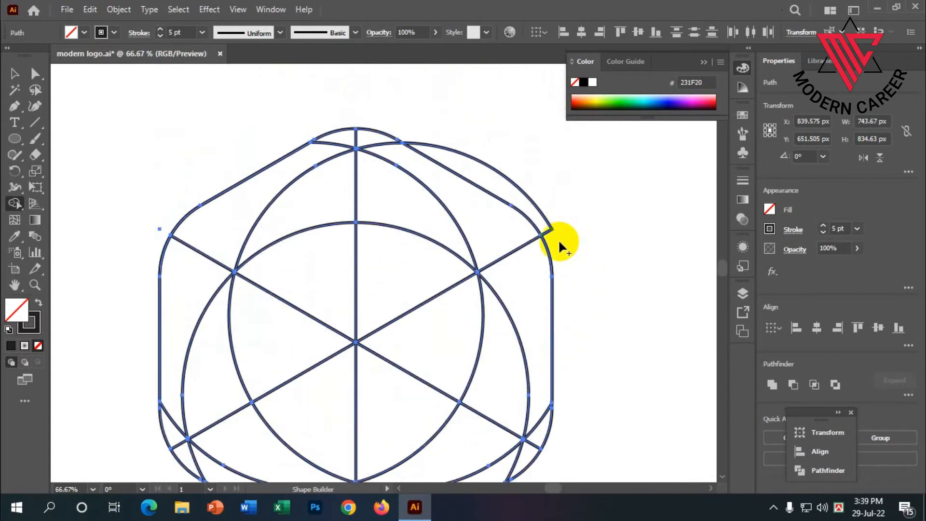
left_click(550, 234, "alt")
scroll(535, 212, "up", 2)
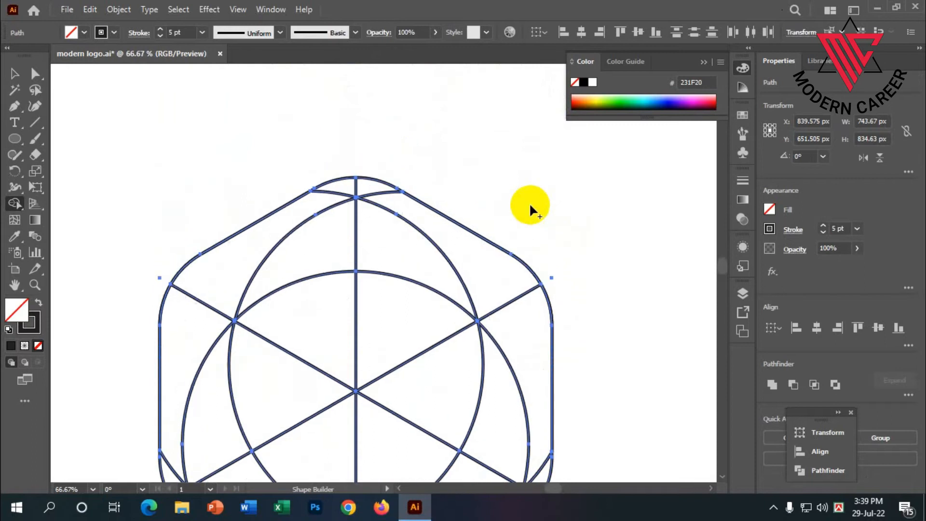
Merge the six sectors around the hexagon's centre into one rounded triangular shape with Shape Builder.
scroll(434, 222, "down", 4)
scroll(433, 231, "down", 2)
scroll(517, 234, "up", 2)
scroll(516, 234, "down", 2)
scroll(471, 223, "up", 1)
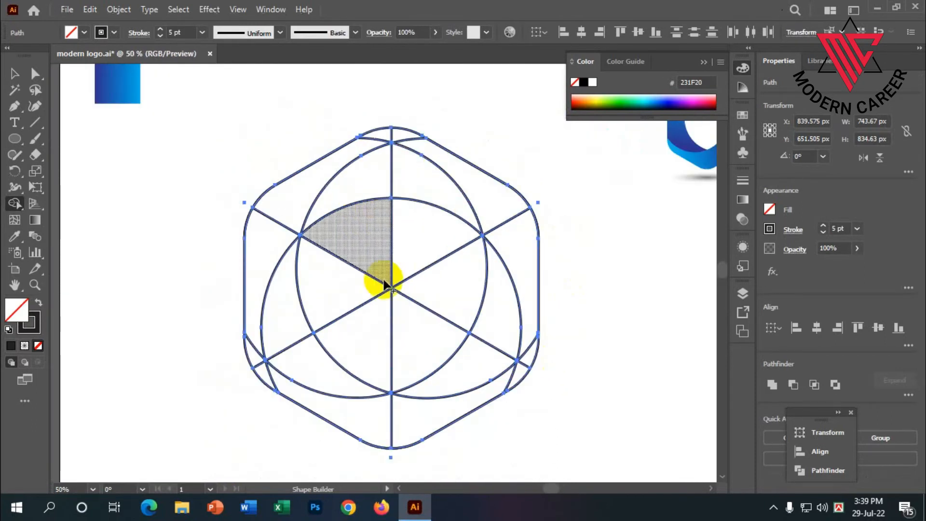
mouse_move(402, 249)
left_mouse_down()
mouse_move(369, 259)
mouse_move(366, 318)
mouse_move(377, 330)
mouse_move(421, 310)
mouse_move(409, 270)
left_mouse_up()
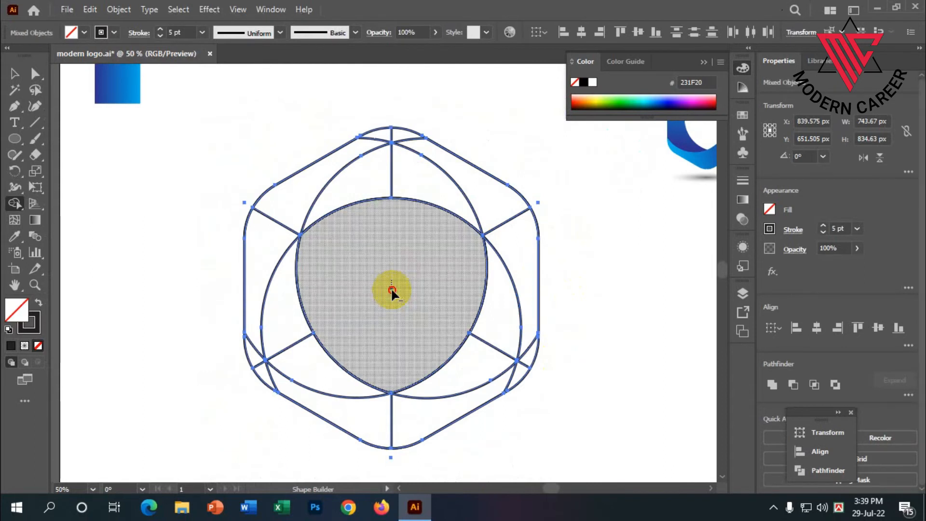
scroll(391, 294, "up", 5)
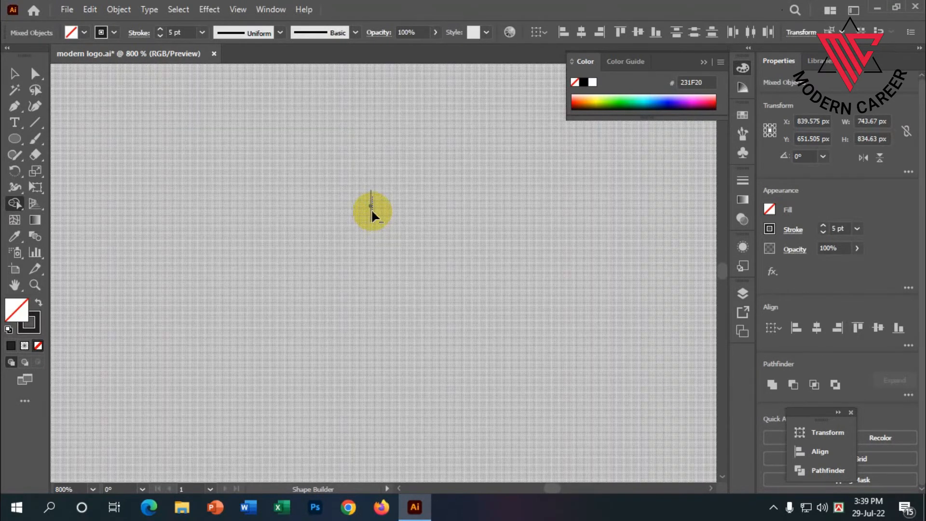
scroll(375, 275, "down", 5)
scroll(375, 273, "down", 5)
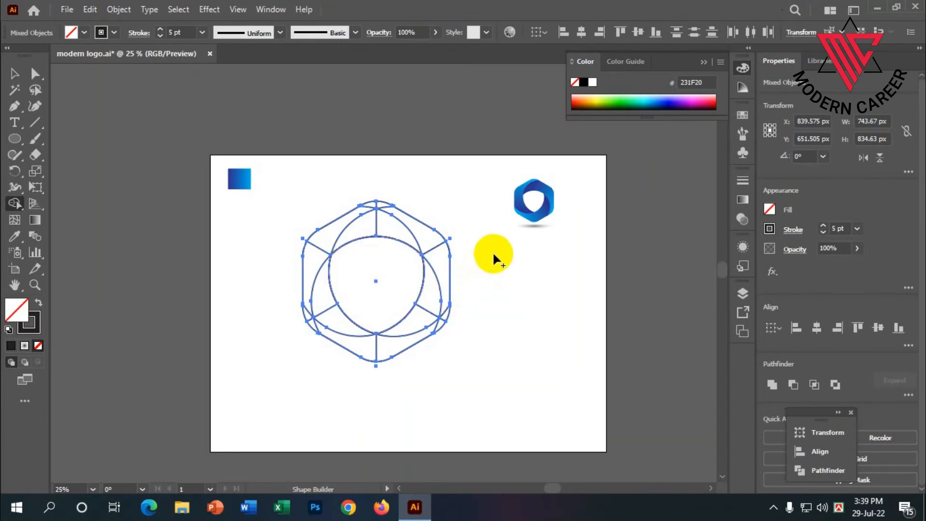
scroll(372, 209, "up", 1)
scroll(379, 208, "down", 2)
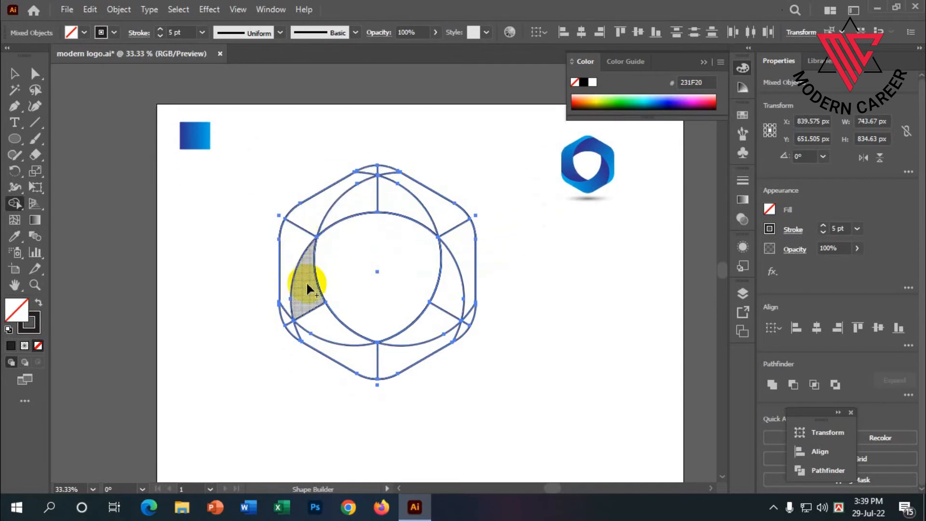
Merge the regions around the central shape into three interlocking curved blades with Shape Builder, using a black fill and no stroke.
left_click(381, 172)
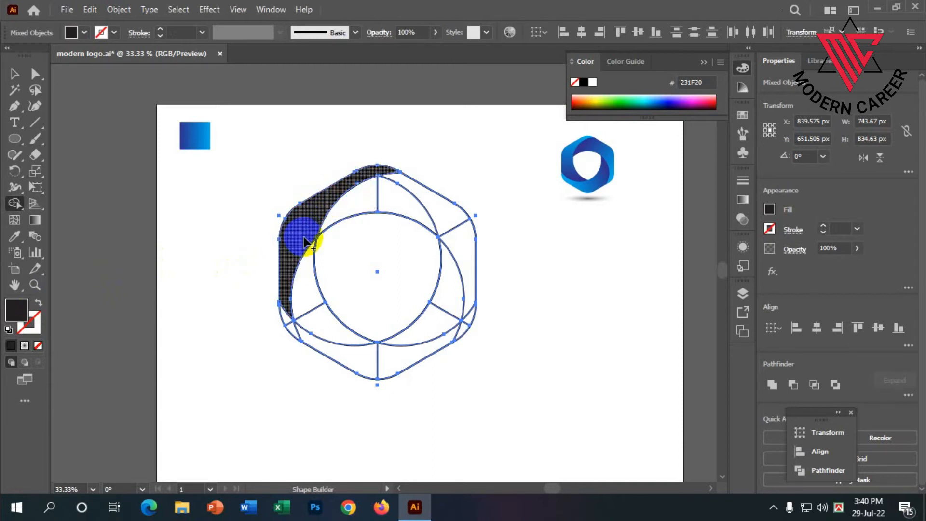
left_click(313, 318)
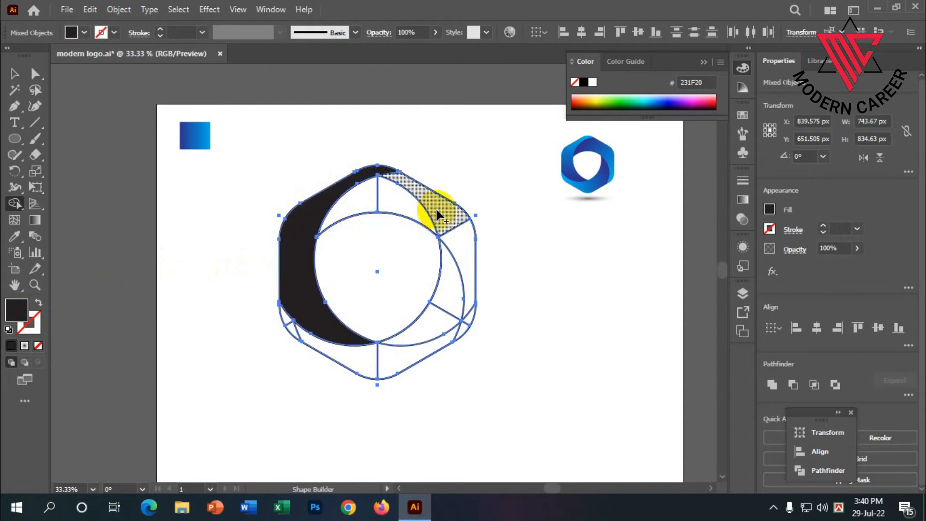
mouse_move(392, 191)
left_mouse_down()
mouse_move(320, 317)
mouse_move(300, 328)
left_mouse_up()
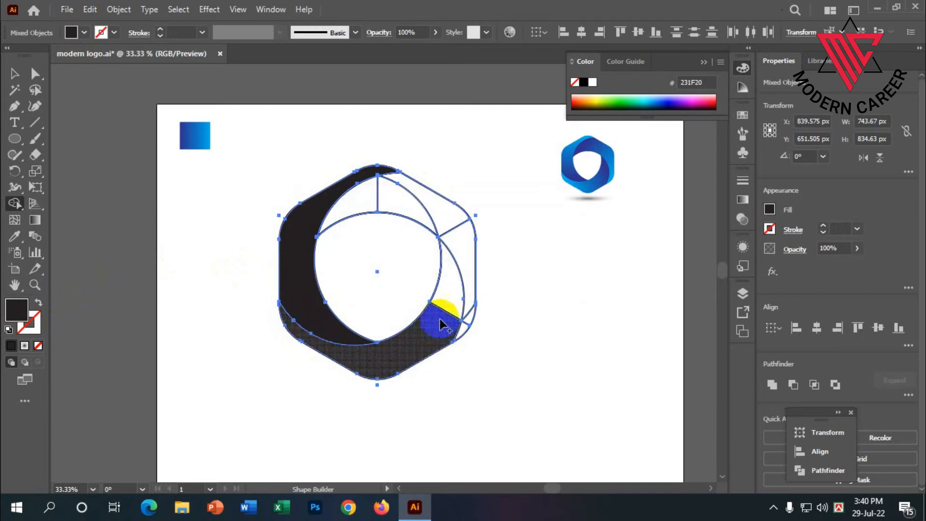
left_click_drag(465, 335, 468, 254)
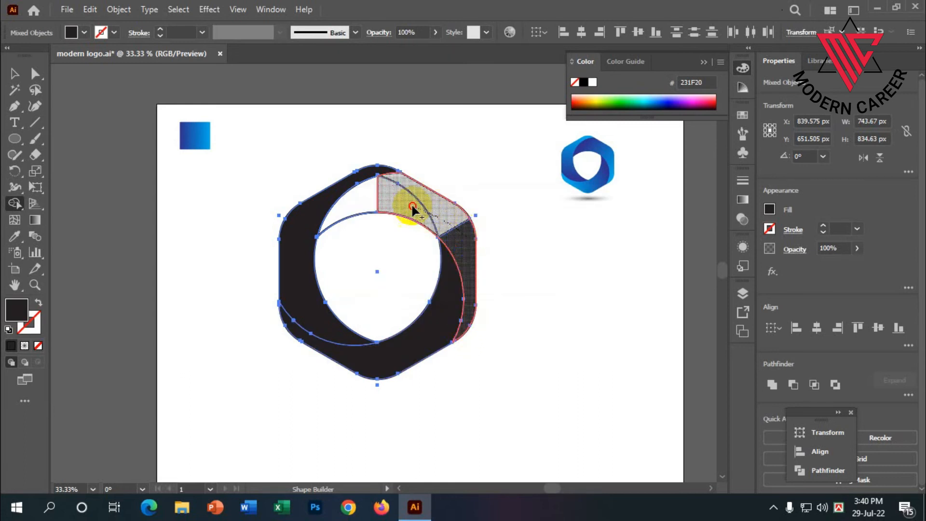
left_click_drag(373, 203, 392, 190)
Examine the edges and joins of the three merged blades up close for leftover pieces.
scroll(440, 224, "up", 6)
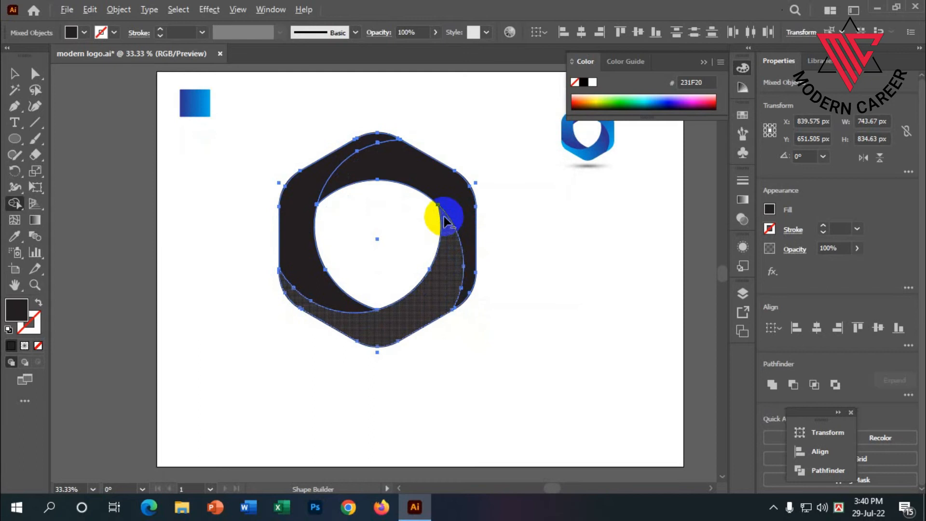
scroll(436, 271, "down", 5)
scroll(518, 329, "down", 2)
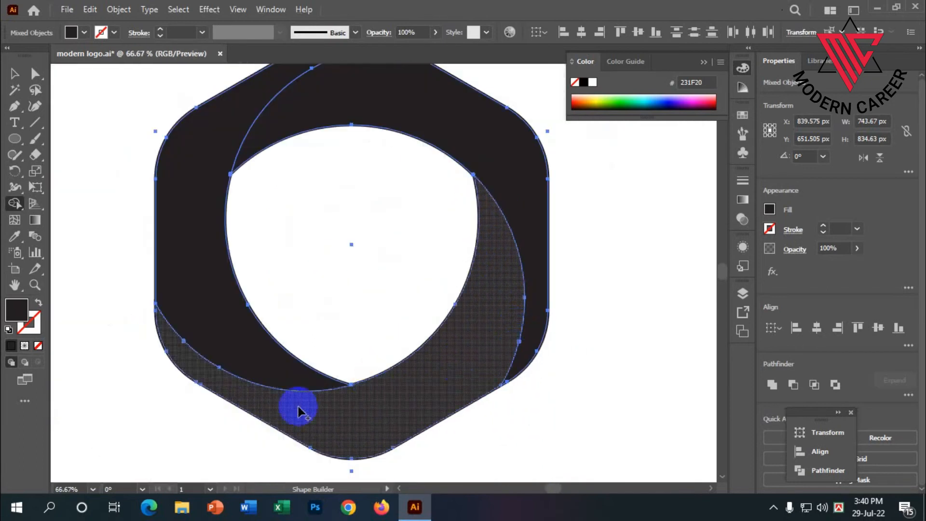
scroll(135, 339, "up", 1)
scroll(209, 279, "up", 8)
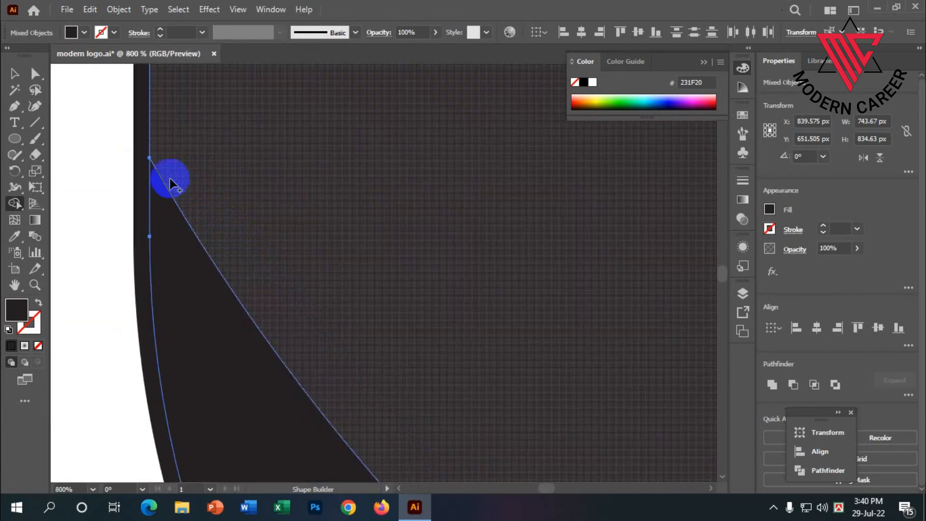
scroll(152, 188, "down", 10)
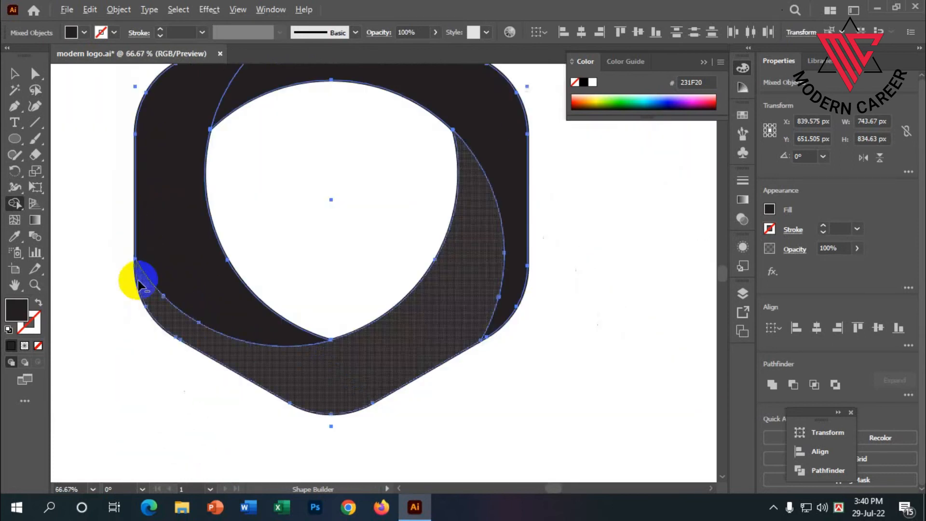
scroll(347, 333, "up", 4)
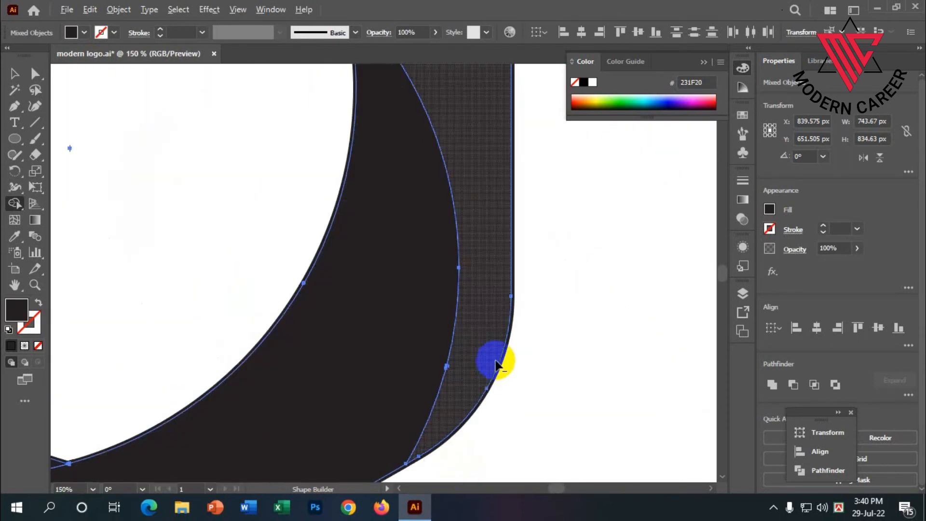
scroll(492, 362, "down", 5)
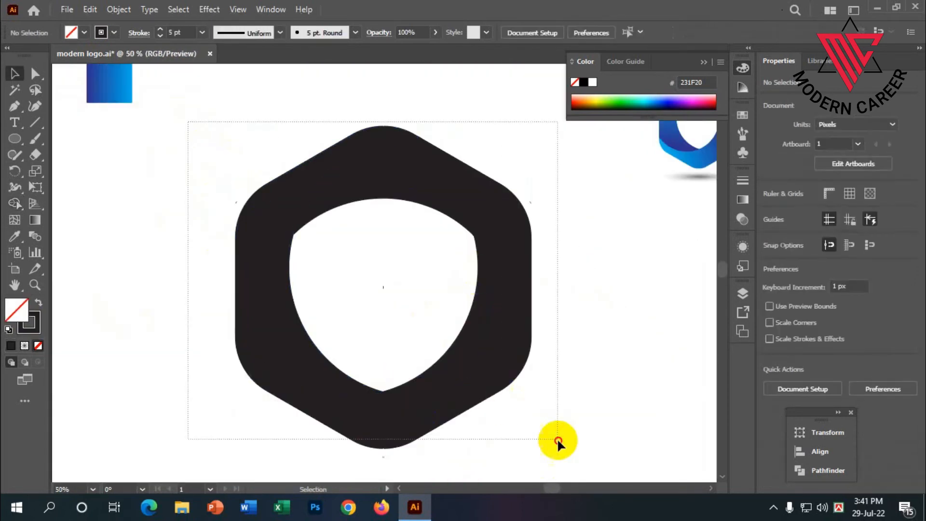
Remove the stroke from the entire logo and select its three black blades together.
left_click_drag(558, 441, 558, 442)
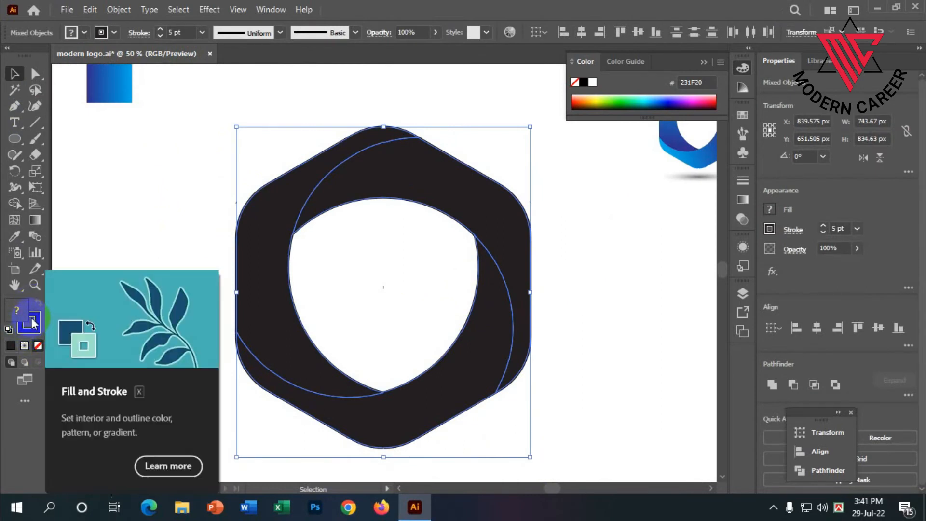
left_click(39, 346)
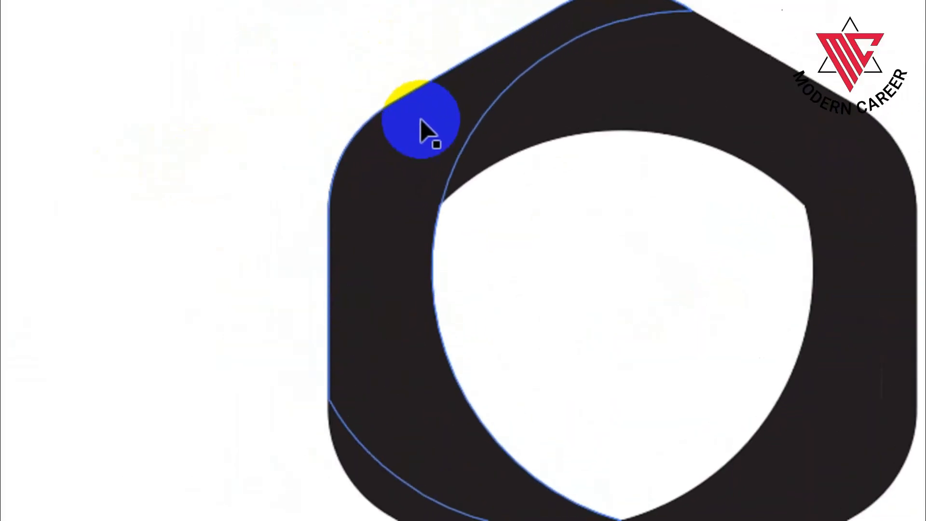
left_click(408, 136)
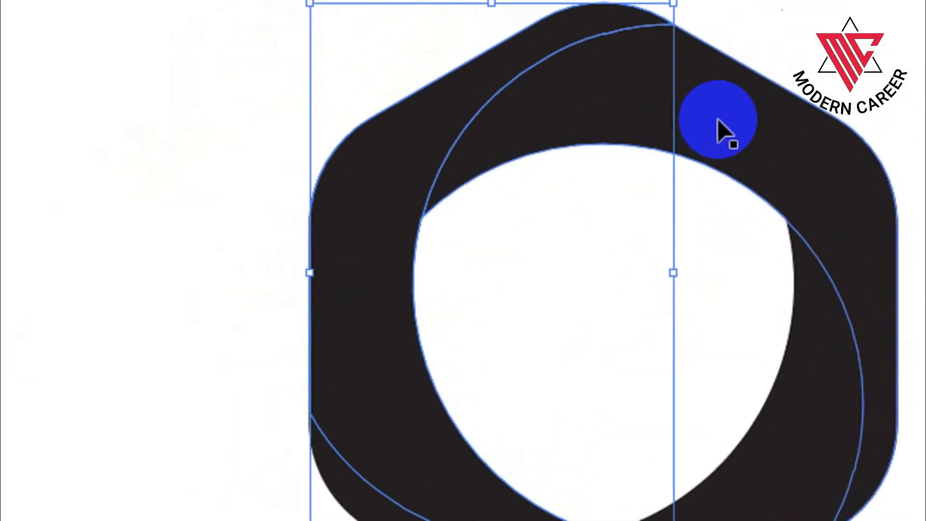
left_click(736, 113, "shift")
left_click(655, 440, "shift")
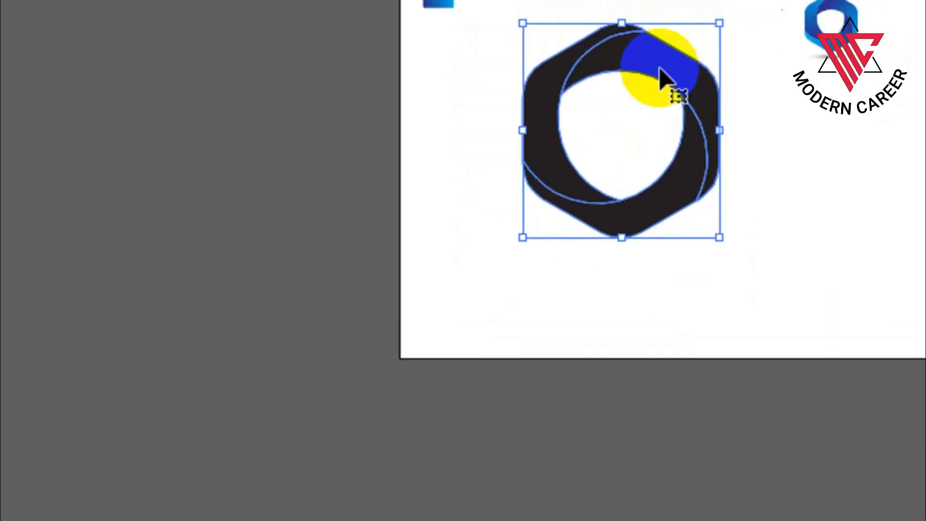
Move the whole logo off the artboard and place it back on the white area below the reference logo.
left_click_drag(646, 145, 127, 428)
left_click(483, 222)
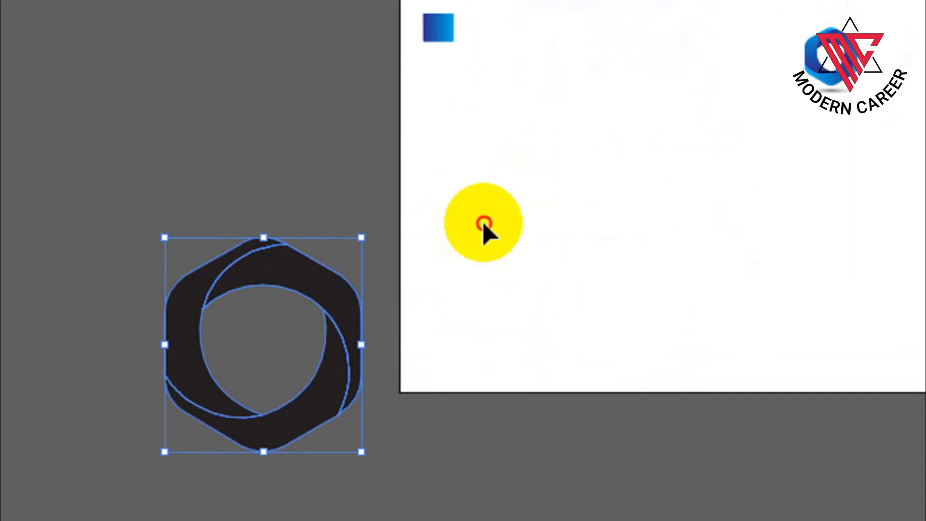
left_click_drag(522, 39, 653, 361)
left_click_drag(653, 414, 758, 414)
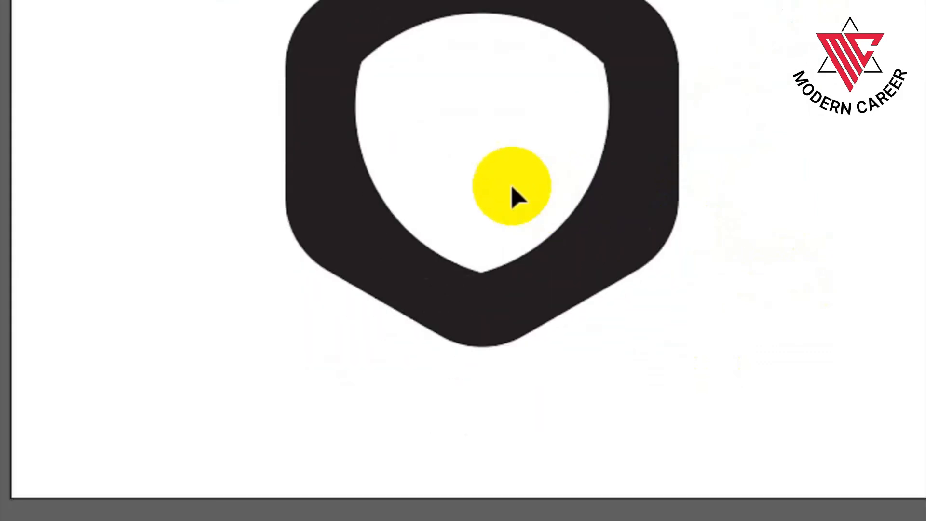
scroll(449, 144, "up", 1)
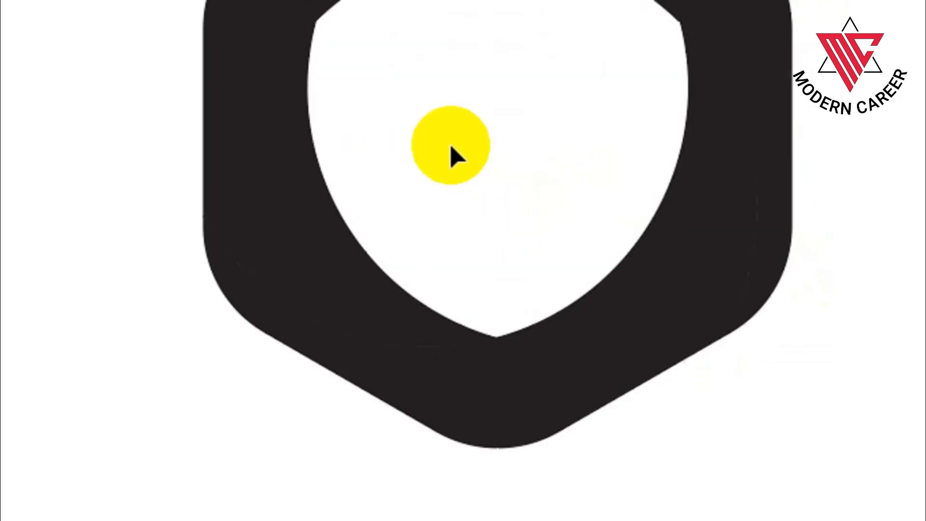
scroll(451, 146, "down", 3)
scroll(473, 104, "up", 2)
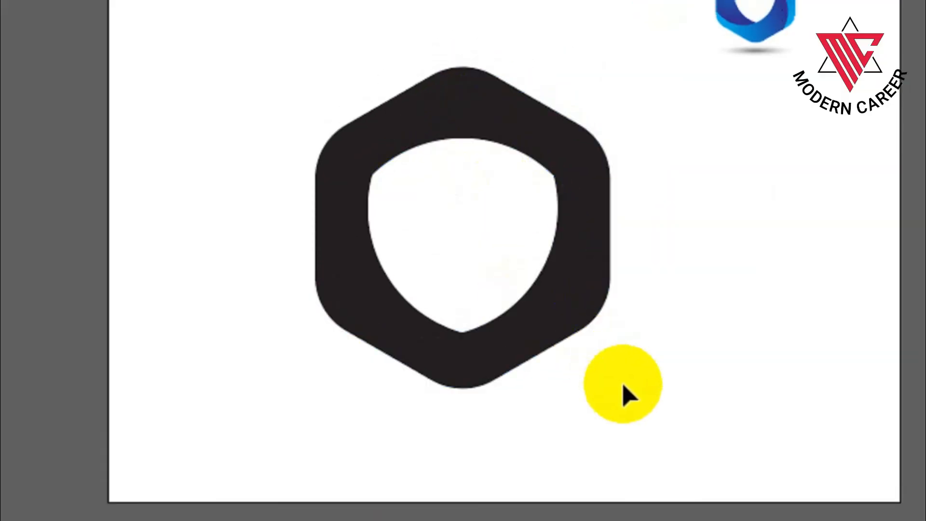
Select the upper-right blade on its own and fill it with the dark blue swatch.
left_click(592, 202)
left_click(536, 145)
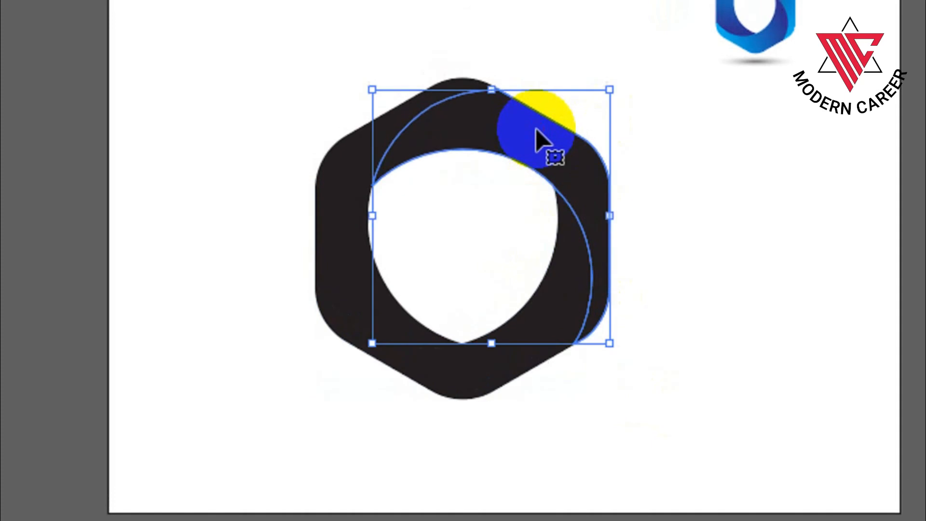
left_click(340, 192)
left_click(510, 422)
left_click(565, 168)
left_click(115, 66)
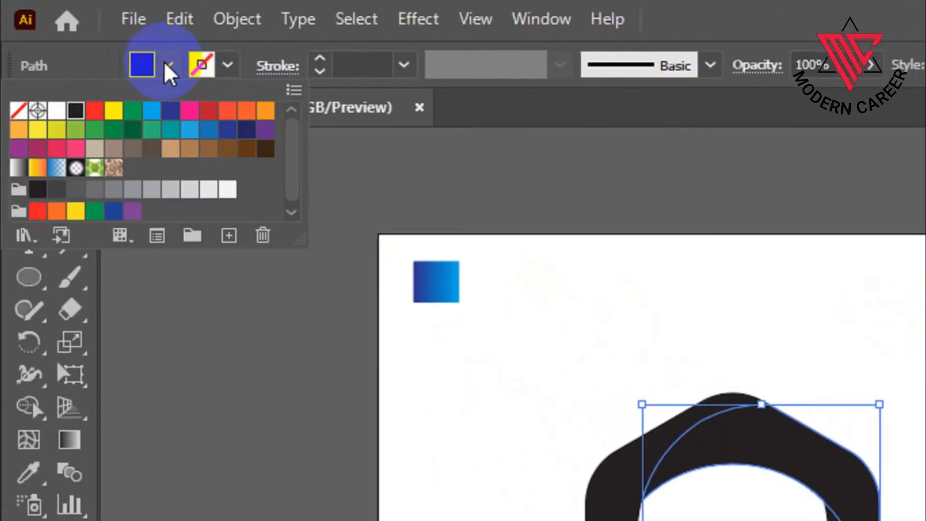
left_click(169, 110)
left_click(342, 341)
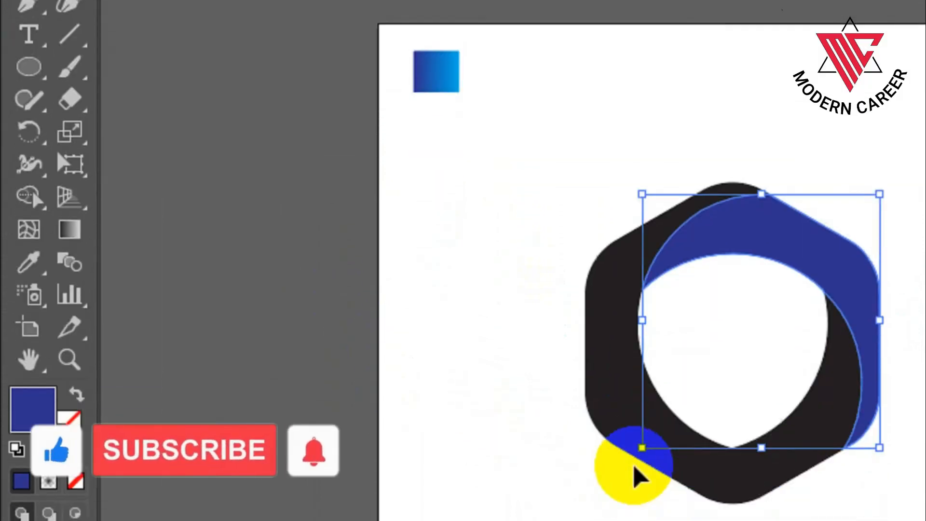
left_click(693, 415)
left_click(530, 354)
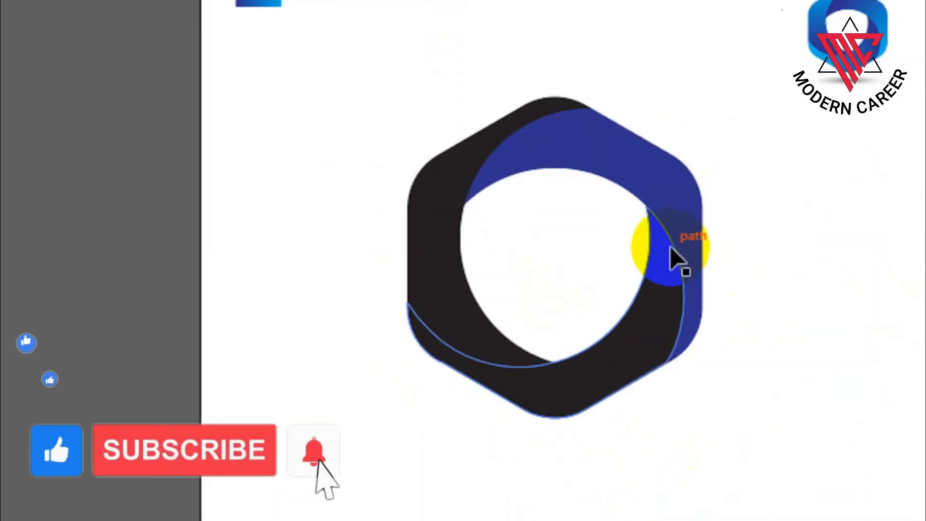
Compare with the reference logo, select all three blades together and apply the black-to-transparent radial gradient as their fill.
scroll(852, 259, "up", 1)
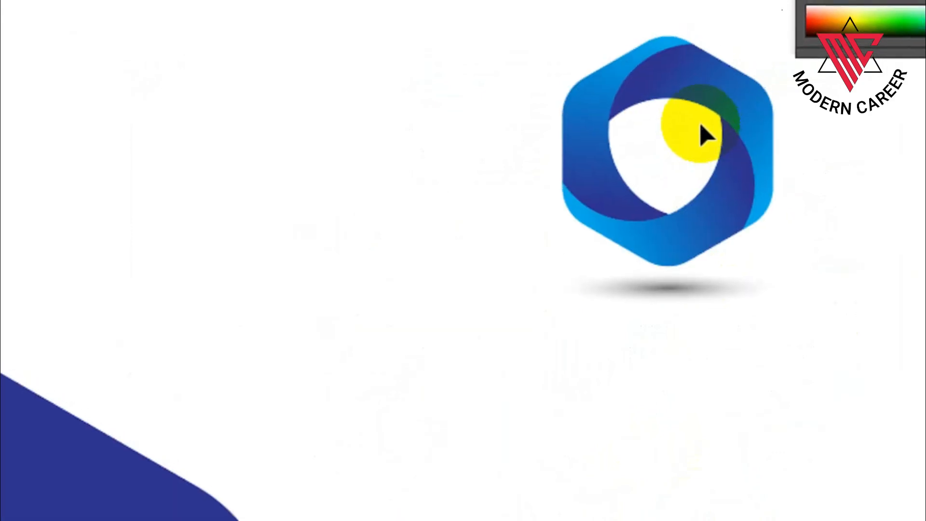
scroll(699, 126, "up", 3)
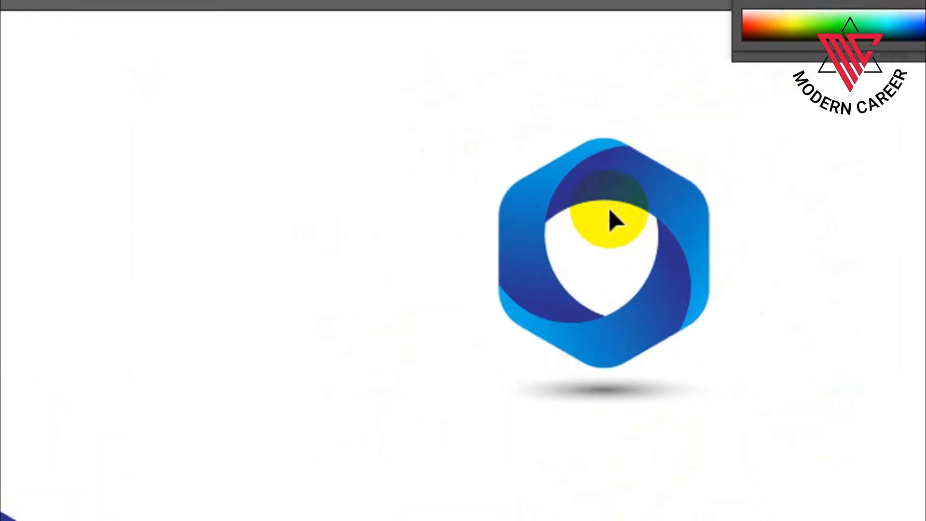
scroll(670, 207, "down", 4)
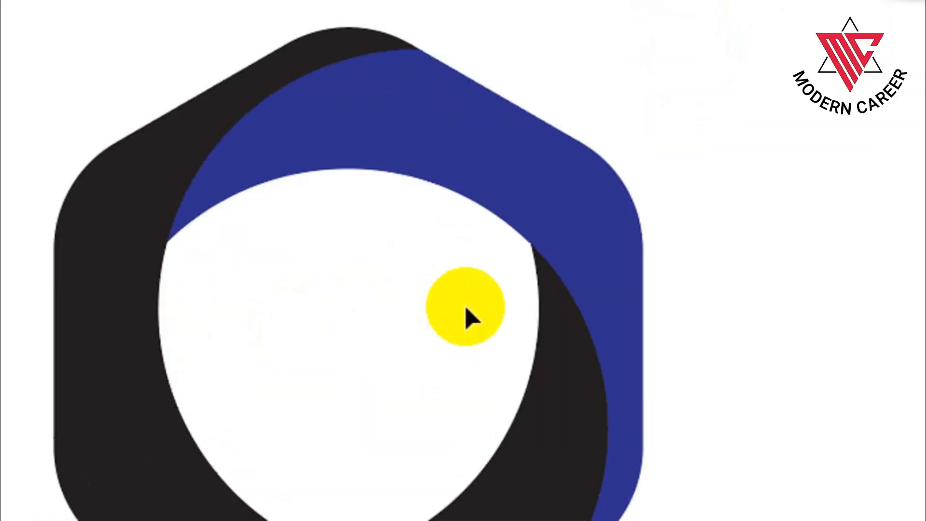
scroll(647, 345, "down", 1)
left_click_drag(701, 418, 203, 0)
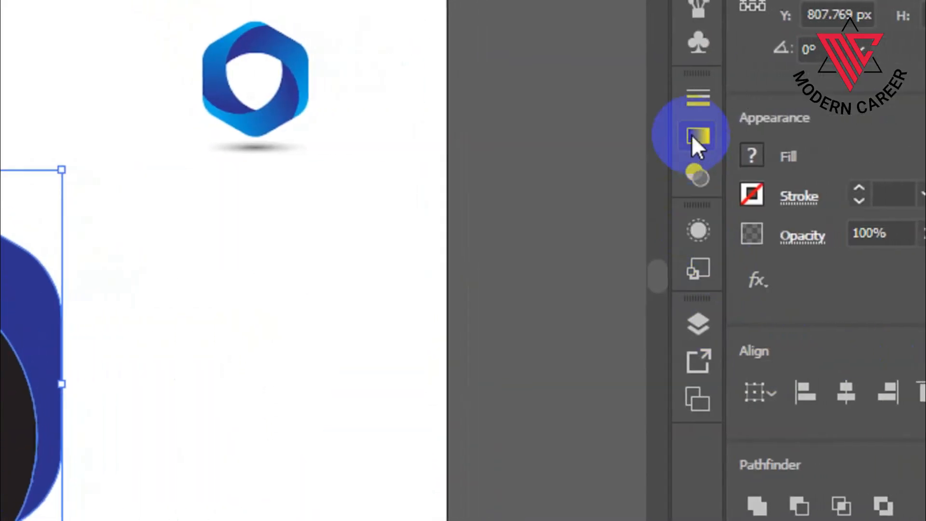
left_click(694, 138)
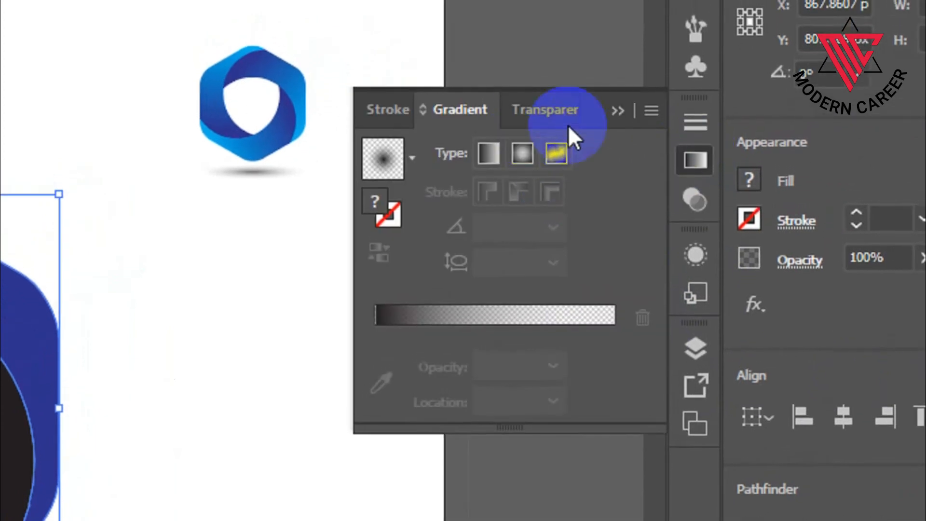
left_click(694, 159)
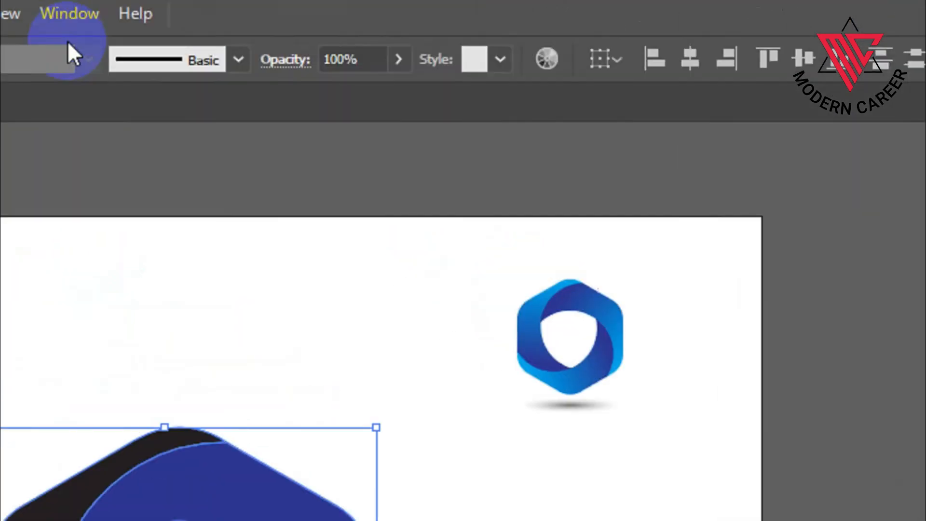
left_click(68, 13)
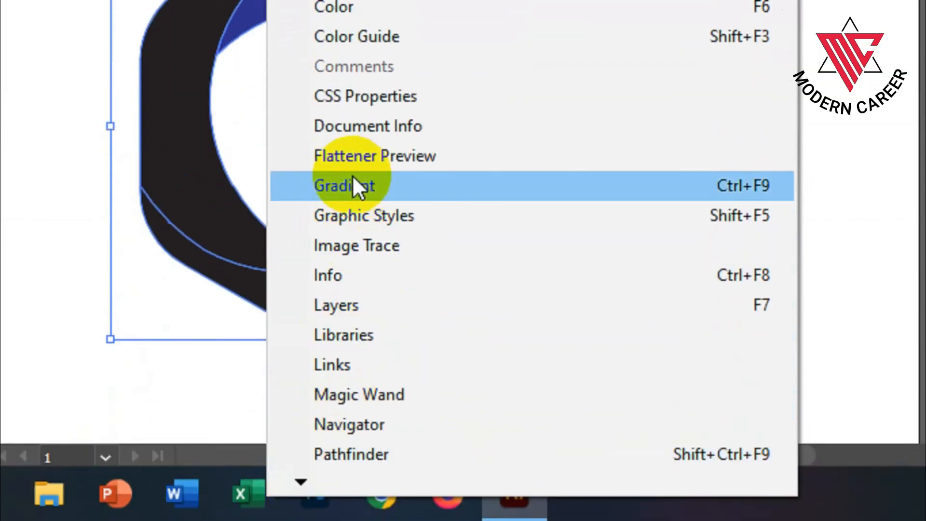
left_click(331, 180)
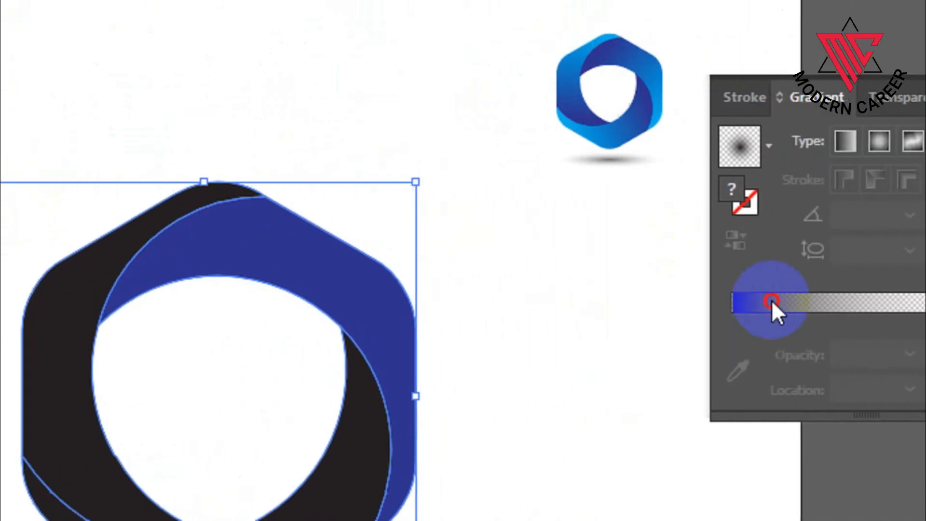
left_click(771, 306)
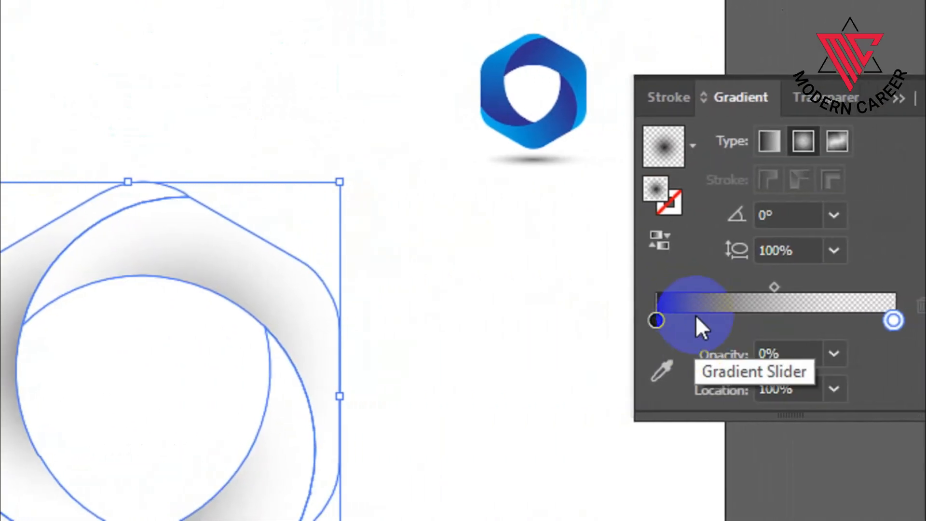
Colour the radial gradient's starting stop dark blue and its end stop light blue.
left_click(643, 323)
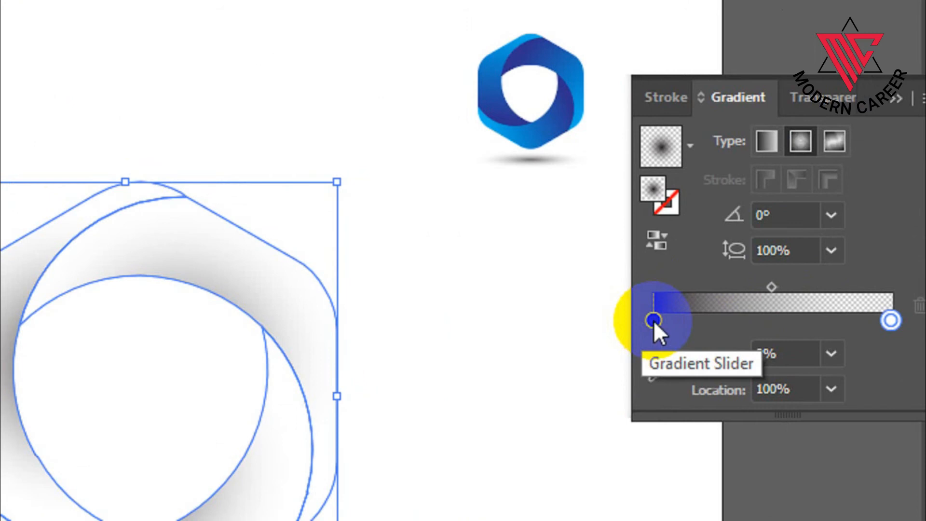
double_click(653, 320)
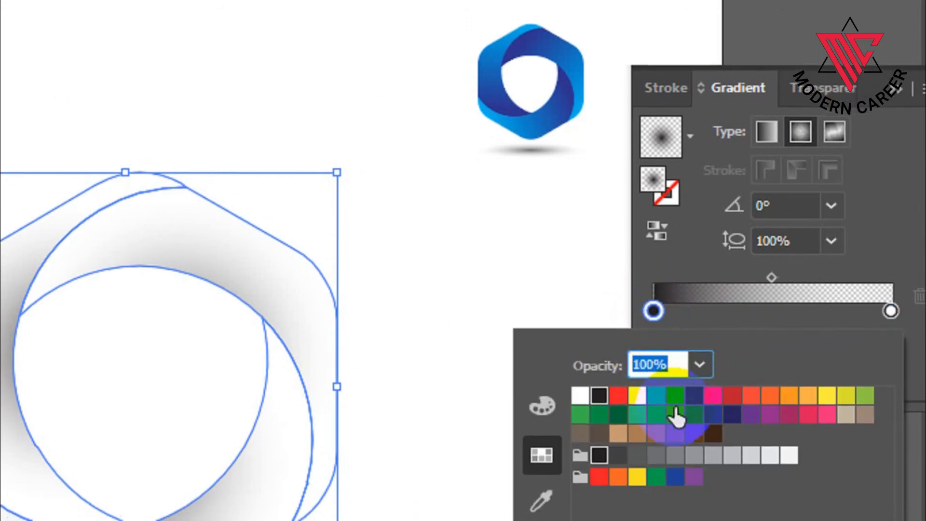
left_click(692, 385)
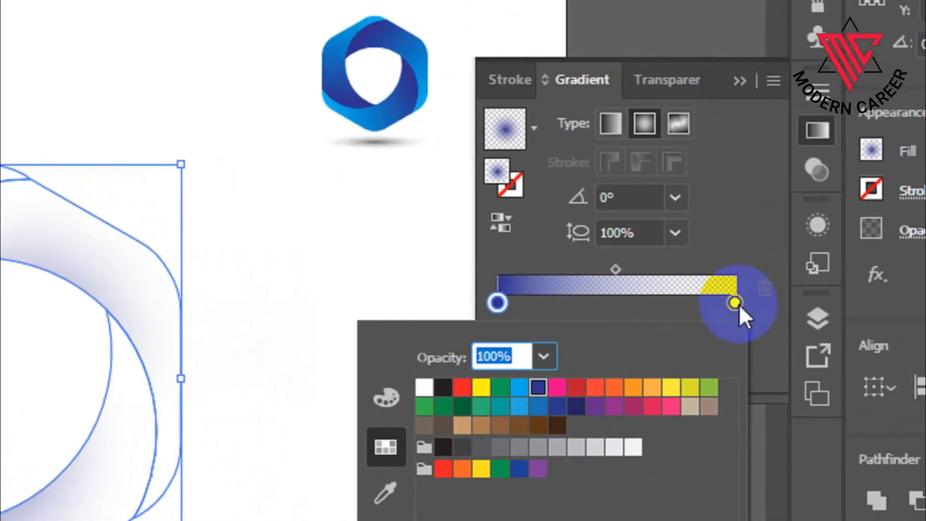
left_click(734, 303)
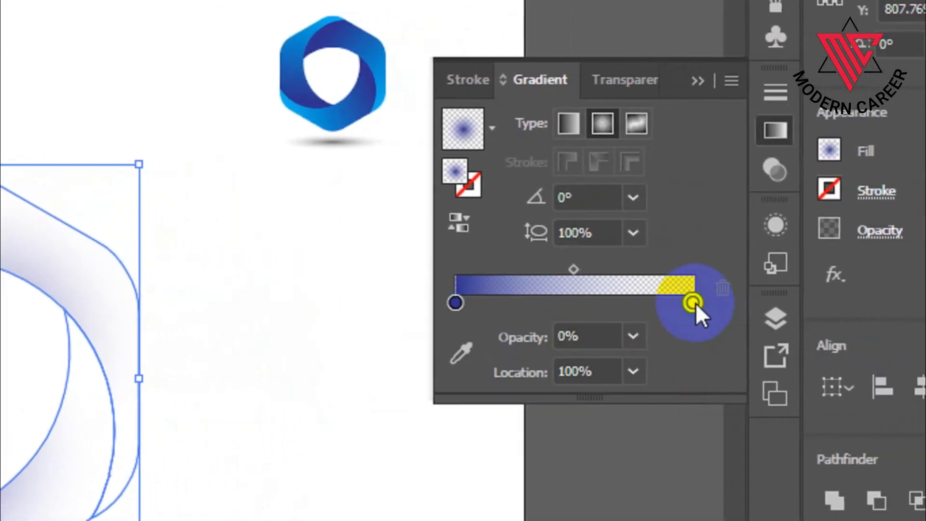
double_click(734, 303)
left_click(478, 387)
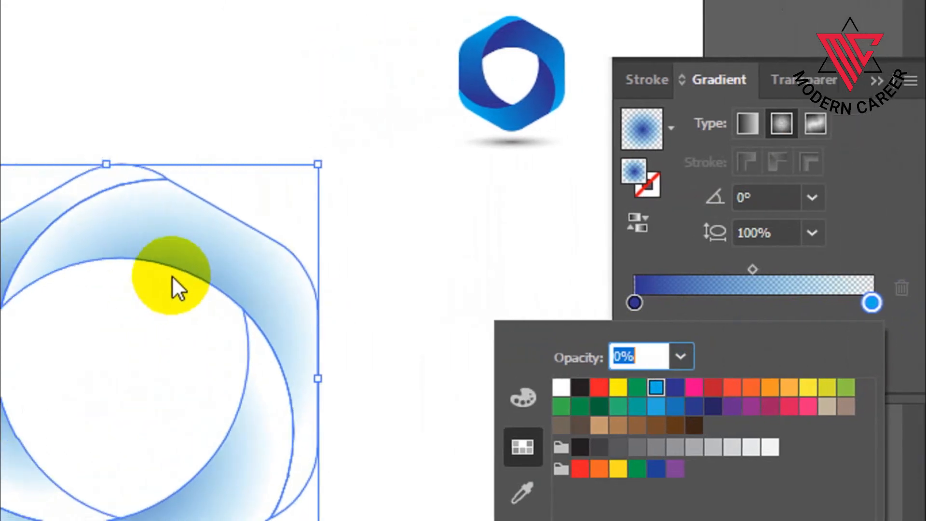
Set the opacity of the gradient's light blue end stop to 100%.
left_click(694, 303)
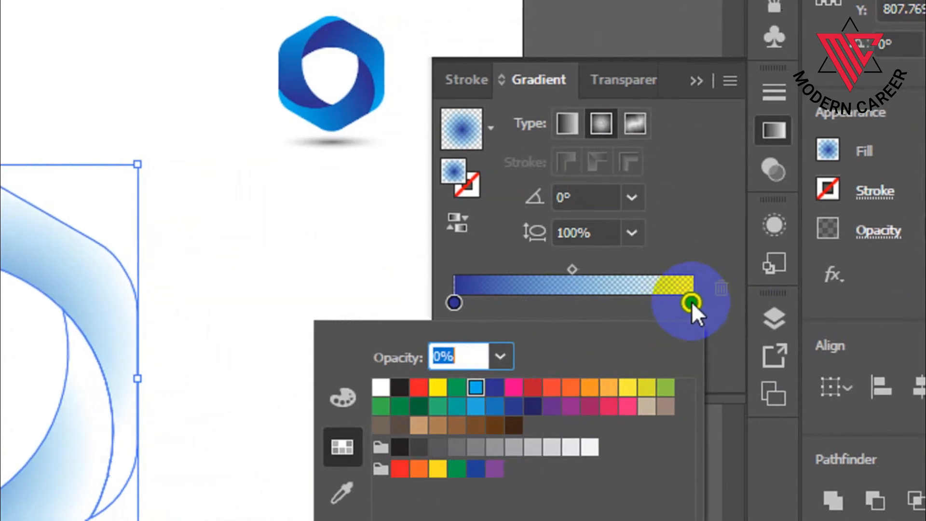
double_click(690, 301)
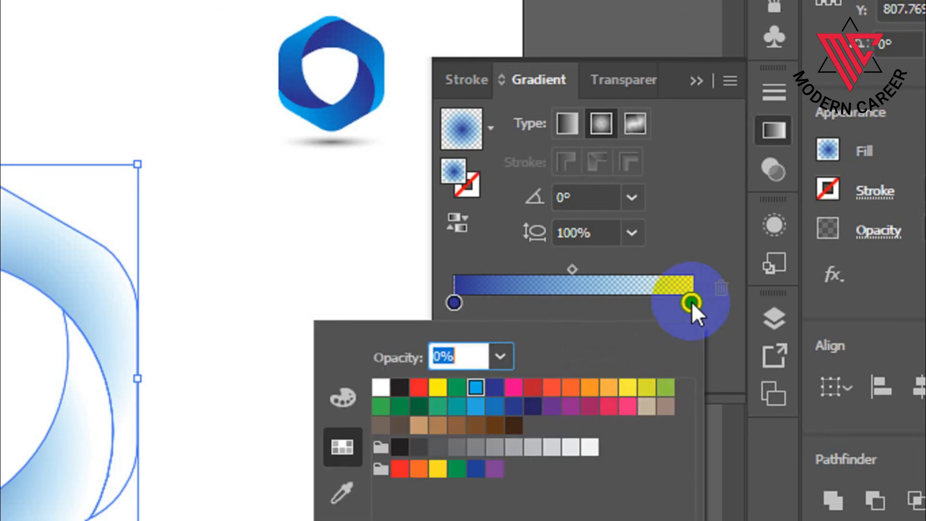
left_click(501, 357)
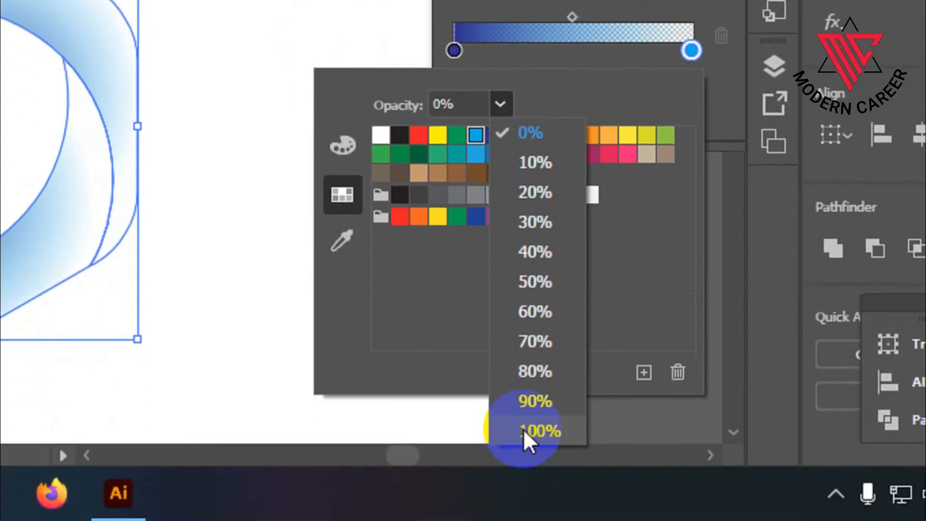
left_click(537, 513)
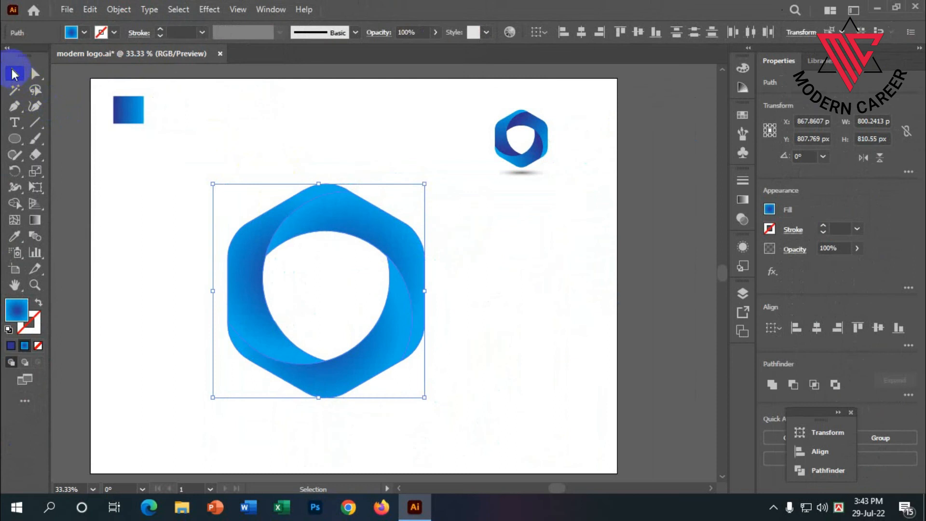
Redraw the left blade's radial gradient so dark blue starts at the opening's lower tip and light blue reaches the hexagon's top edge.
left_click(171, 183)
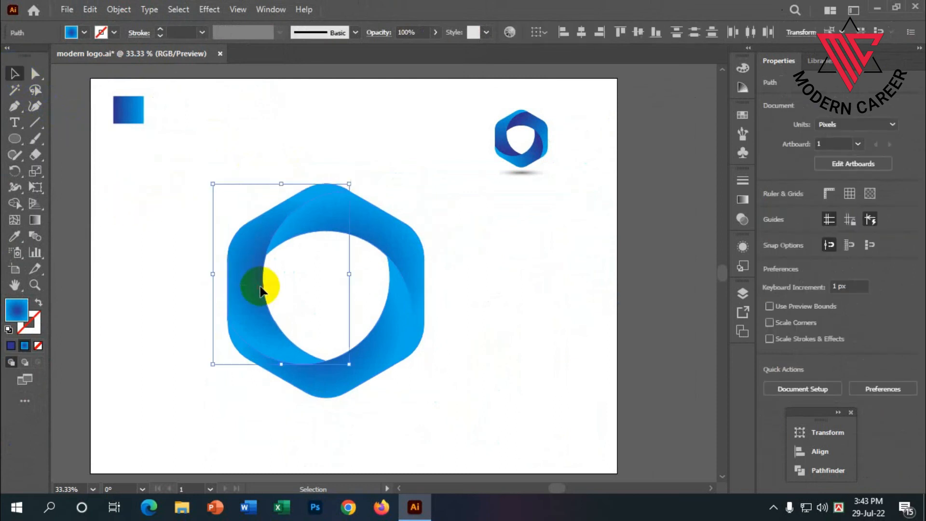
left_click(248, 258)
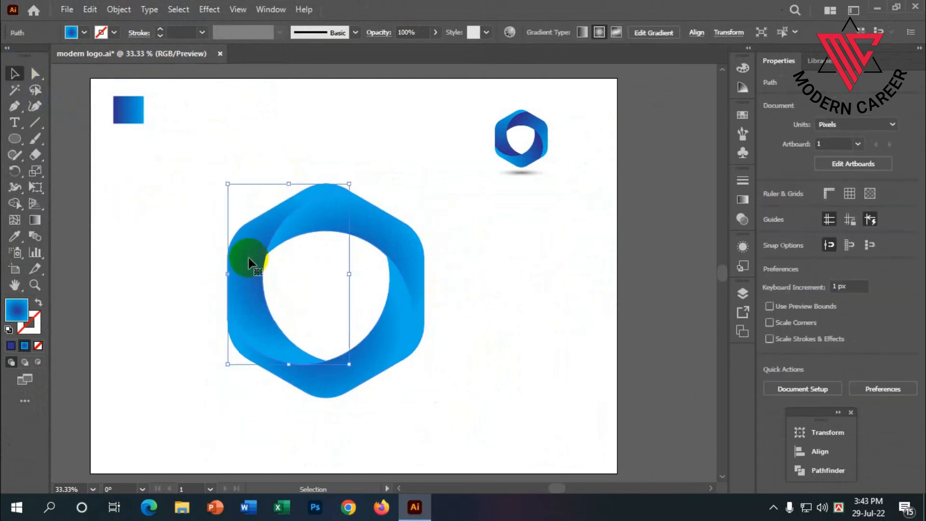
left_click(35, 220)
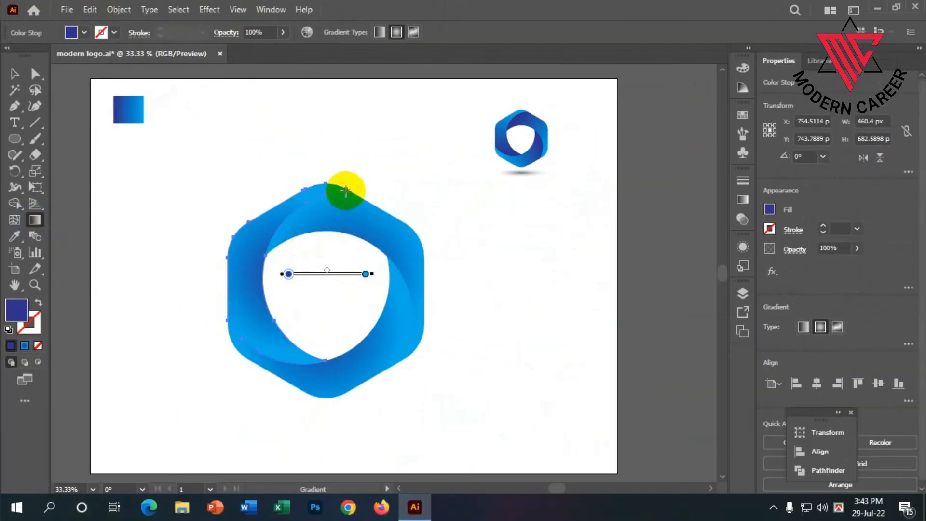
left_click_drag(346, 191, 310, 346)
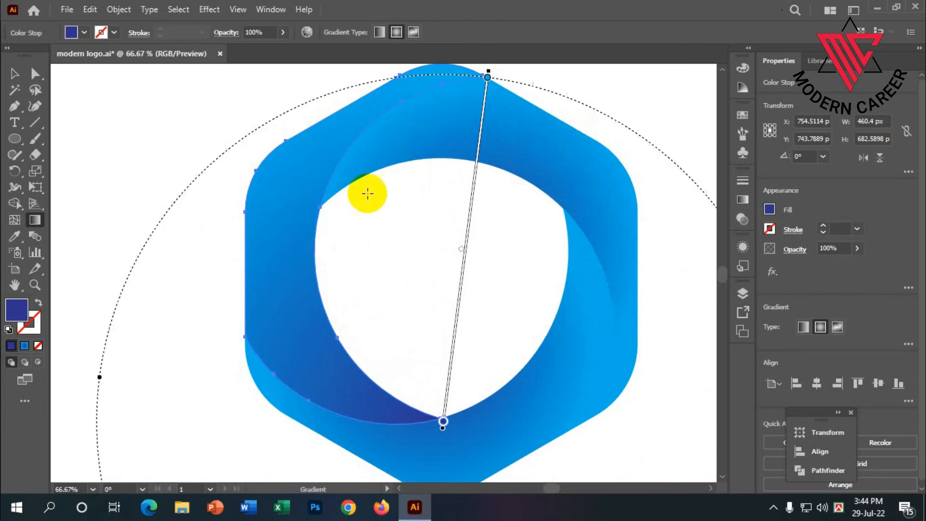
scroll(268, 238, "down", 2)
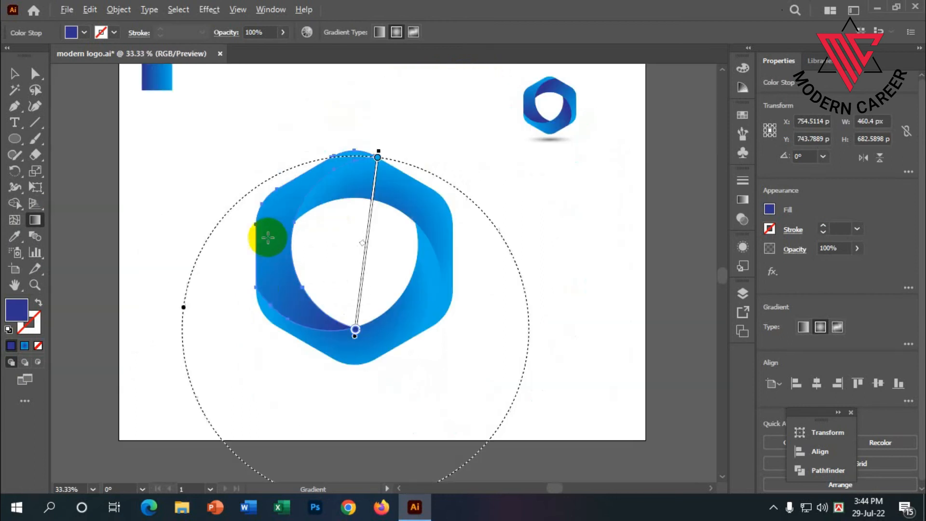
scroll(227, 276, "down", 2)
scroll(240, 249, "up", 2)
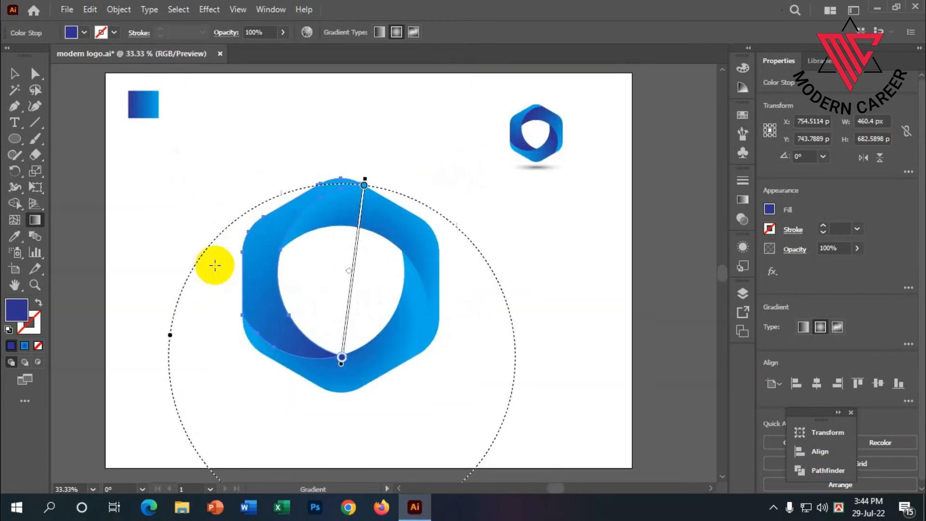
left_click(13, 73)
left_click(137, 148)
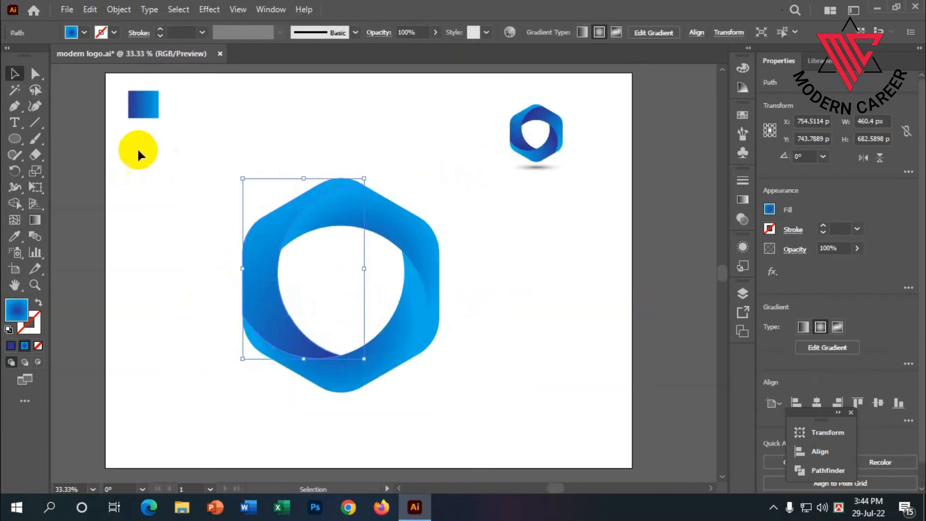
Redraw the upper-right blade's radial gradient so dark blue starts at the opening's upper-left tip and lightens toward the lower right.
left_click(386, 221)
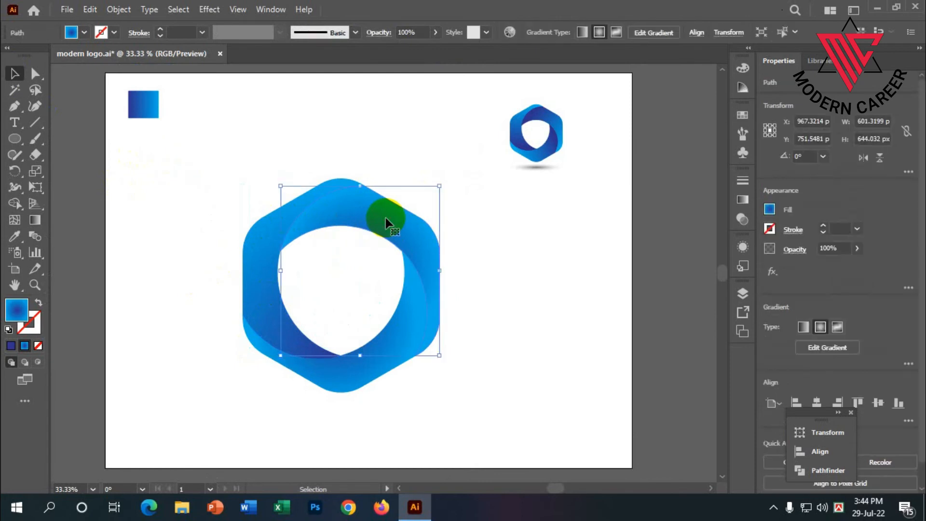
left_click(35, 220)
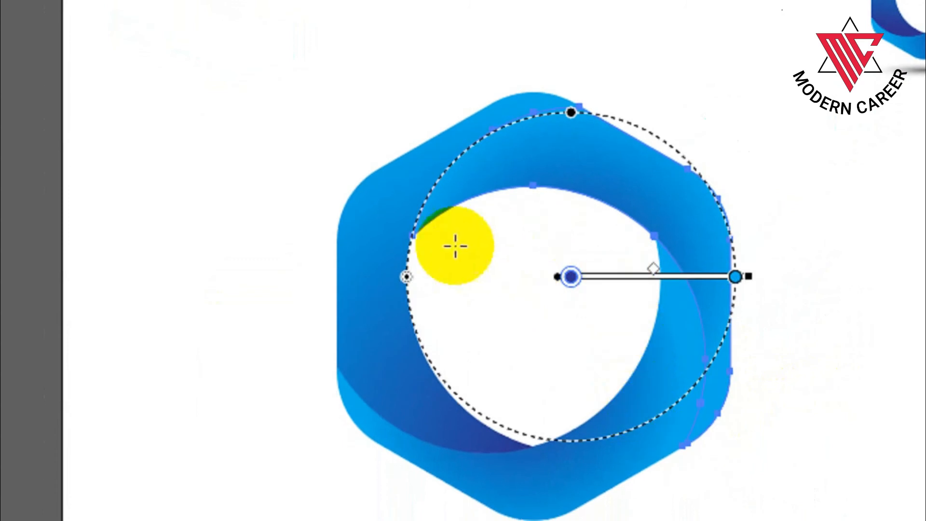
left_click_drag(416, 292, 651, 419)
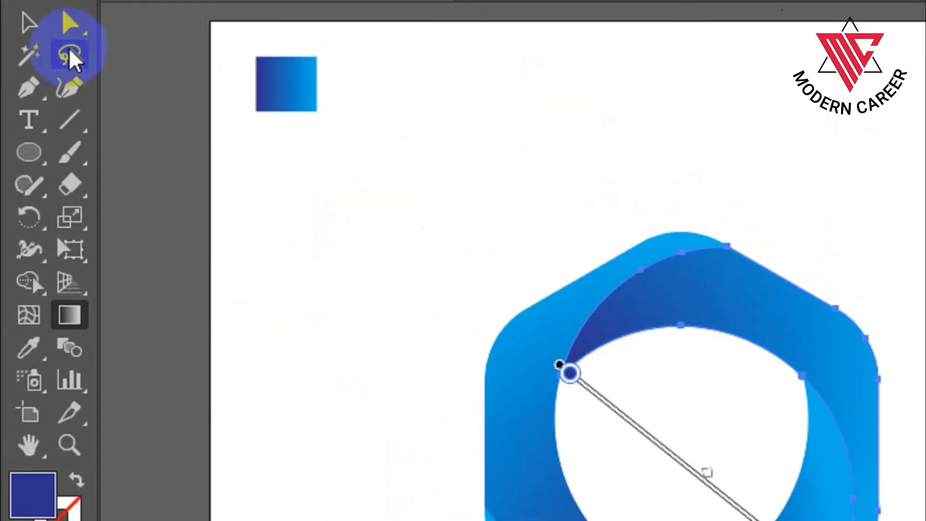
left_click(29, 23)
left_click(454, 329)
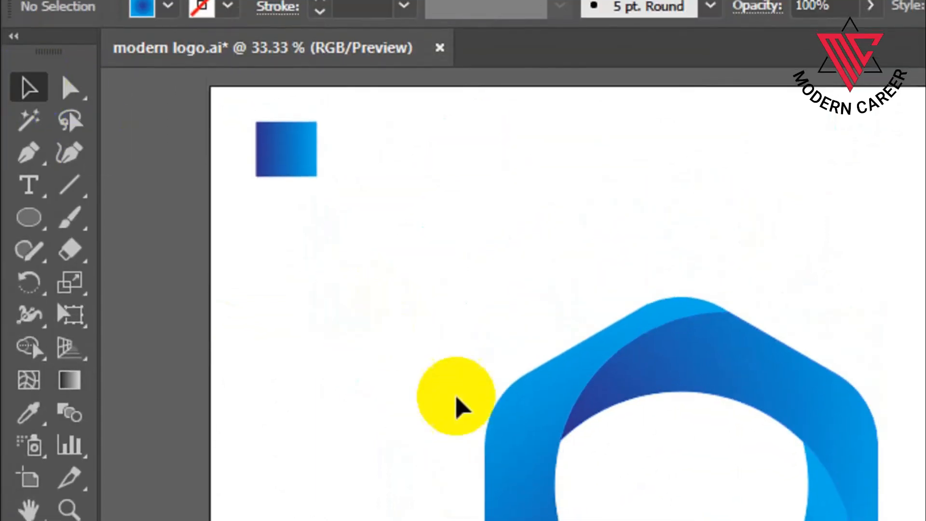
Redraw the bottom blade's radial gradient so dark blue starts at the opening's upper-right tip and lightens toward the lower left.
left_click(694, 458)
left_click(67, 116)
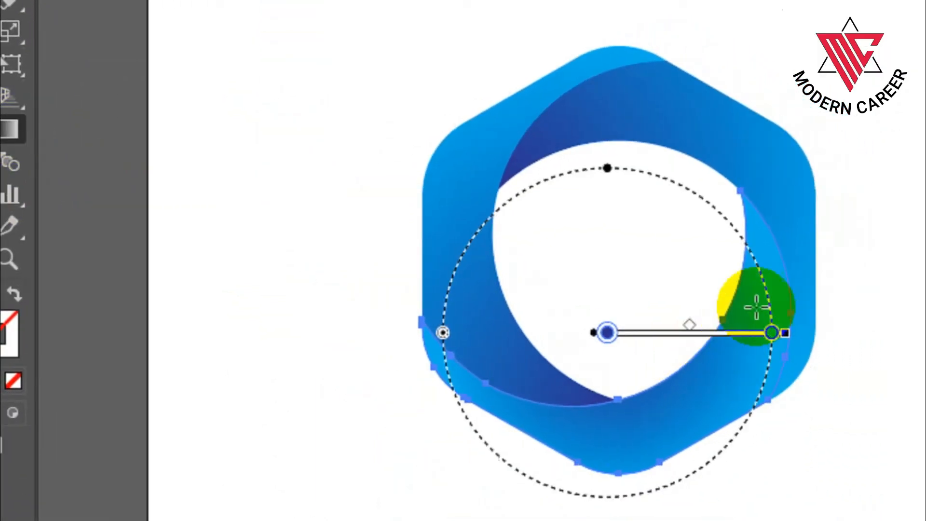
left_click_drag(738, 190, 549, 442)
left_click_drag(504, 382, 371, 263)
left_click(29, 120)
left_click(441, 377)
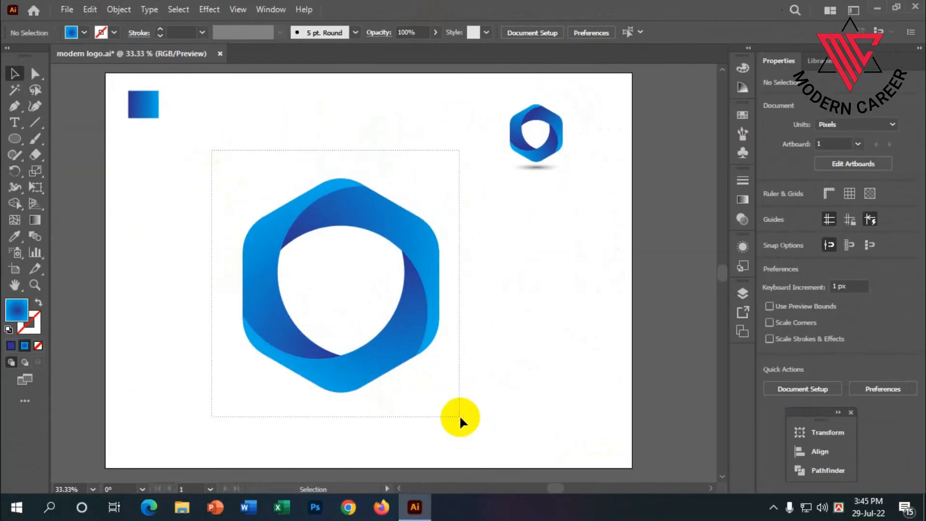
Group the three blades, then scale the logo down and place it in the upper middle of the artboard.
left_click_drag(459, 417, 447, 417)
key("ctrl+g")
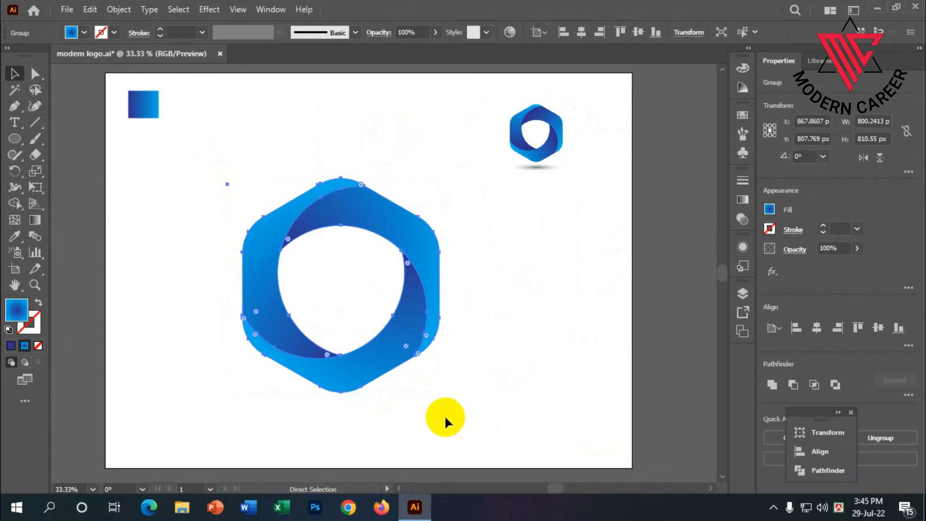
left_click_drag(429, 321, 439, 286)
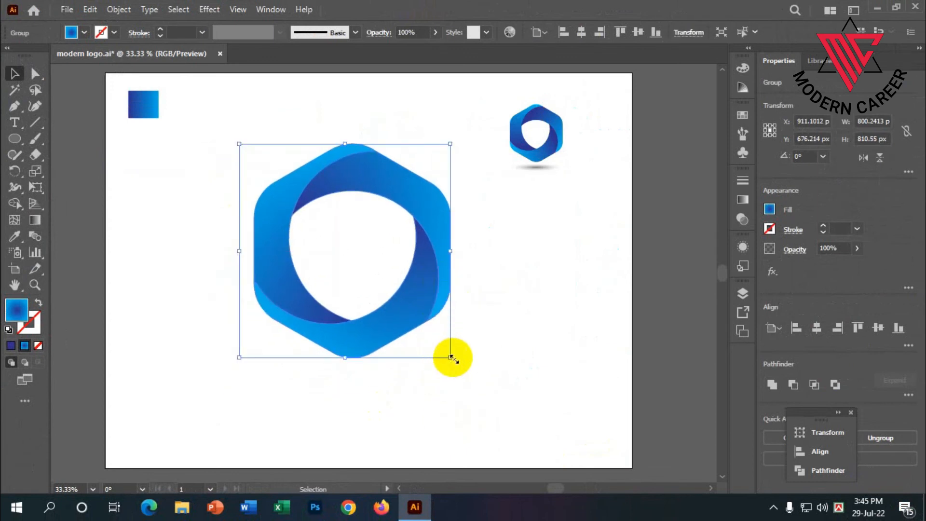
left_click_drag(451, 357, 418, 324)
left_click_drag(406, 260, 418, 229)
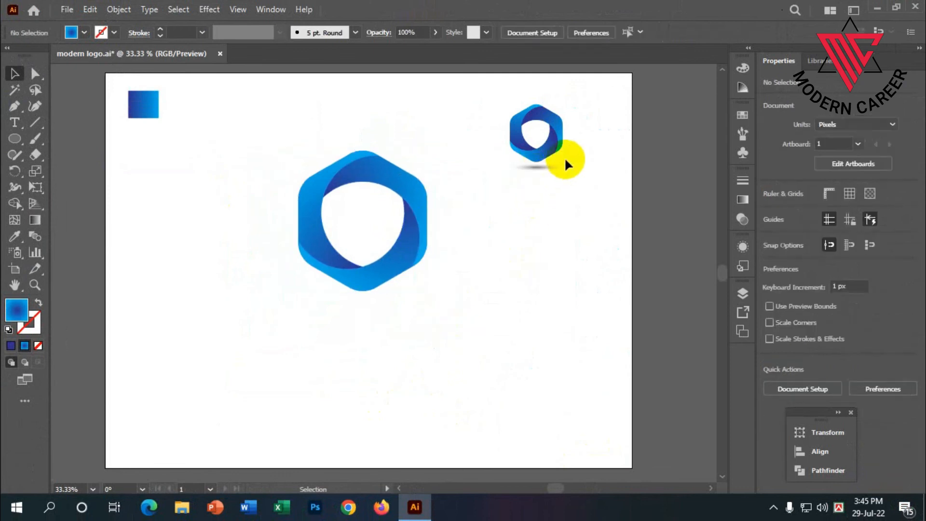
Draw a horizontal ellipse about 302 × 180 px below the logo for its shadow.
scroll(558, 160, "up", 3)
scroll(482, 189, "up", 2)
scroll(523, 203, "down", 4)
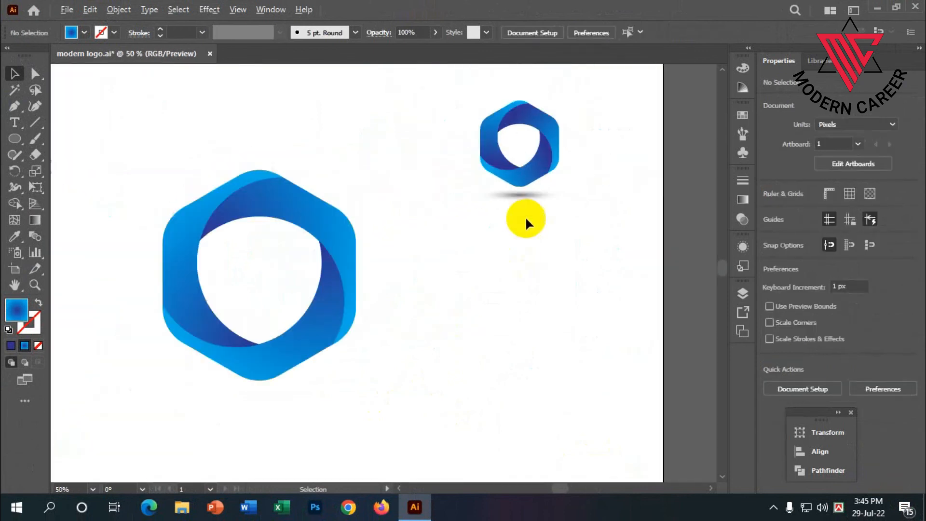
scroll(365, 260, "down", 1)
scroll(363, 260, "down", 1)
scroll(260, 265, "up", 1)
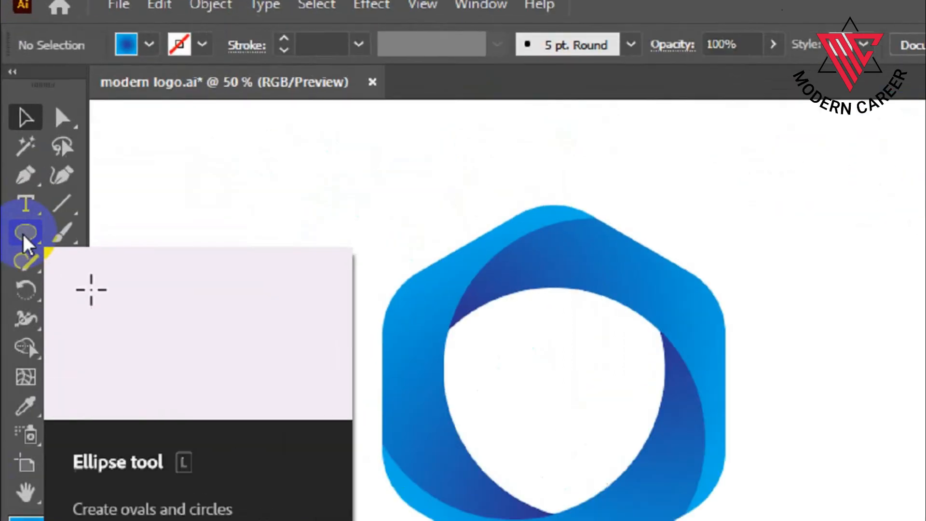
left_click(15, 140)
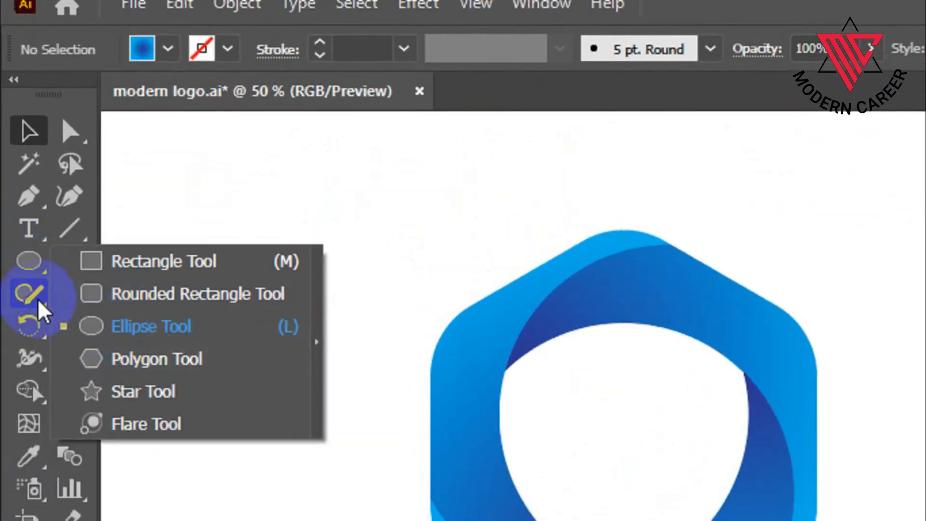
left_click(116, 326)
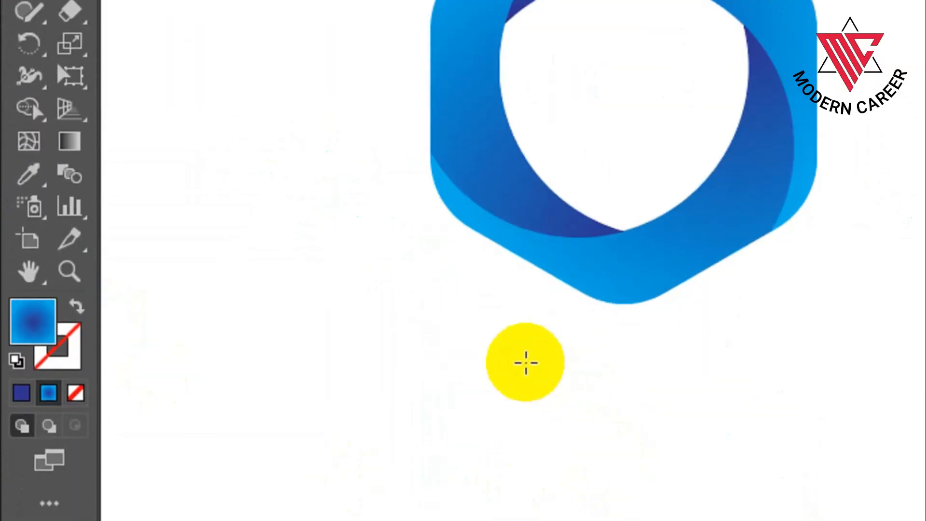
mouse_move(525, 374)
left_mouse_down()
mouse_move(755, 520)
mouse_move(762, 515)
left_mouse_up()
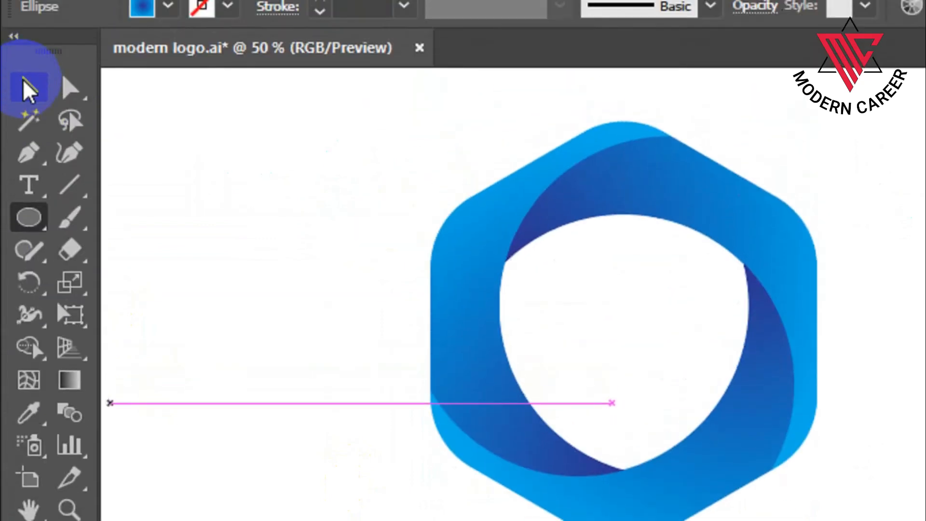
left_click(25, 81)
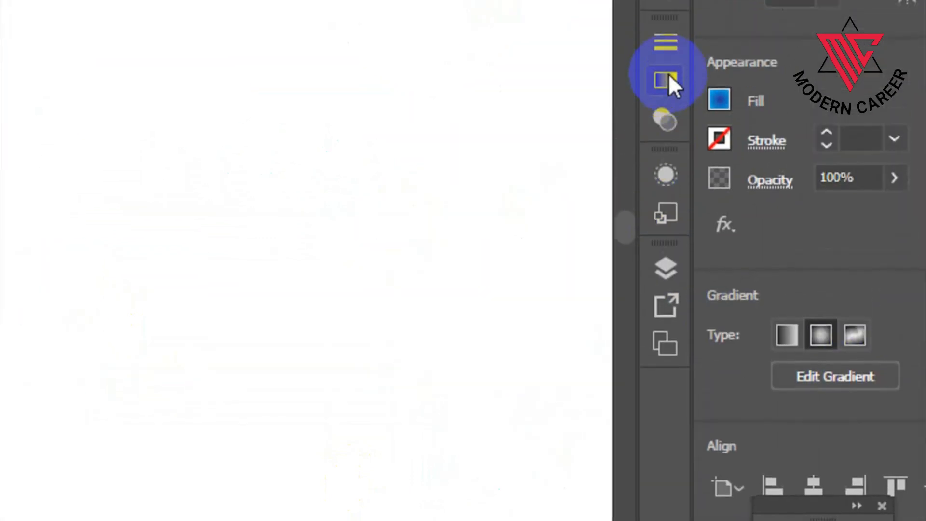
Fill the ellipse with the White, Black gradient, make it radial and reverse it so black is at the centre.
left_click(667, 80)
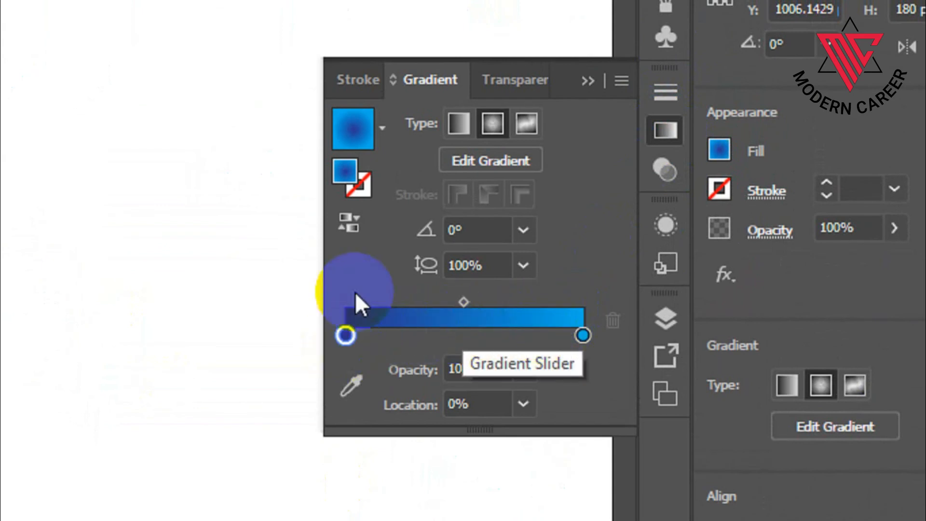
left_click(382, 127)
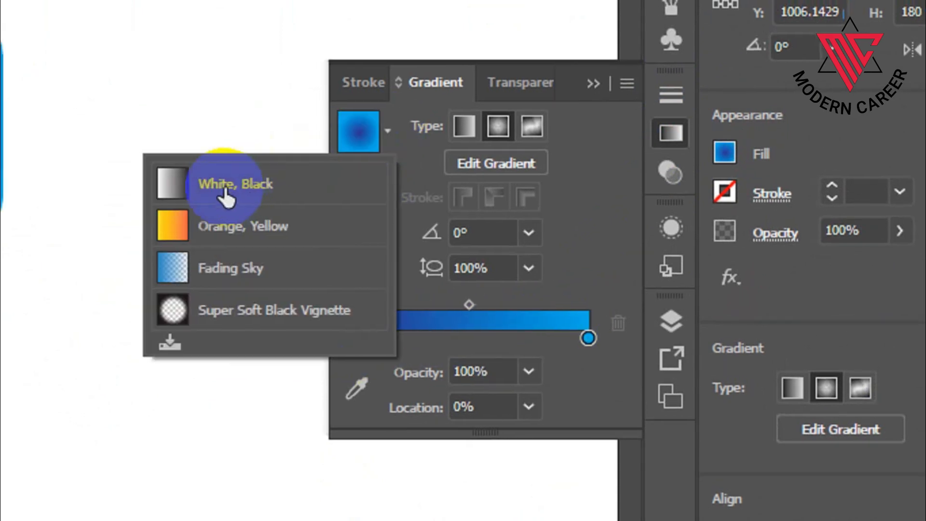
left_click(227, 194)
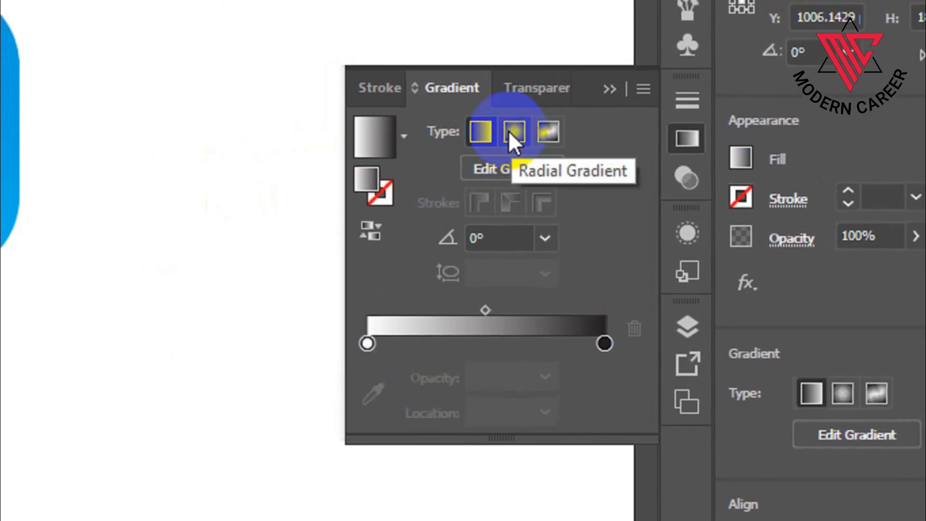
left_click(510, 132)
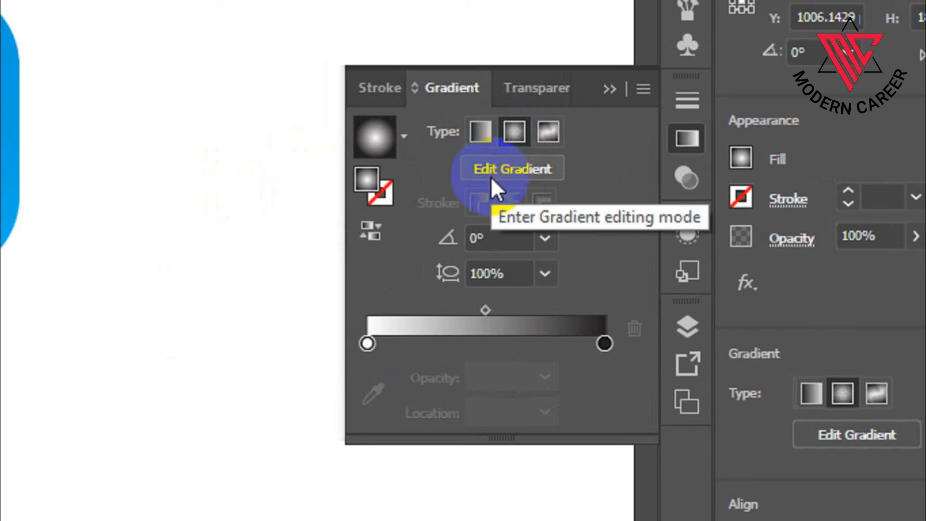
left_click(370, 230)
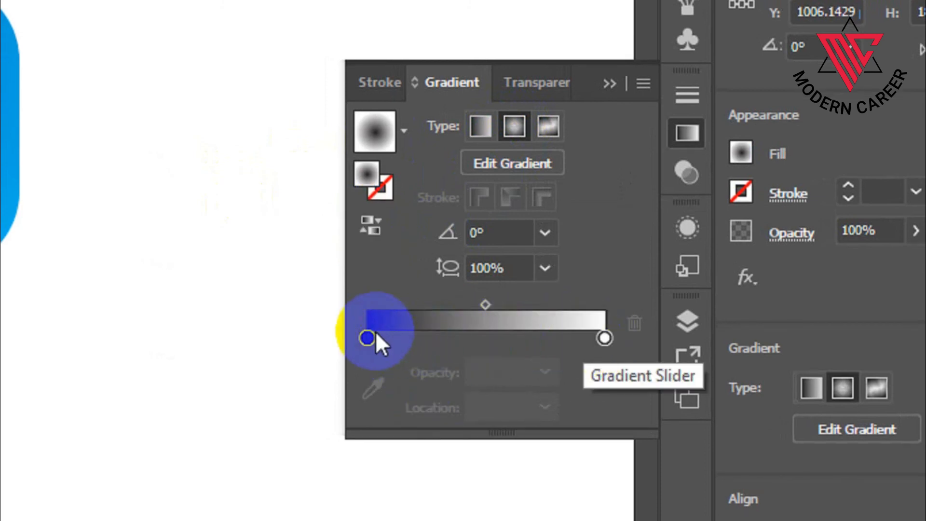
Set the opacity of the ellipse gradient's white end stop to 0%.
double_click(604, 338)
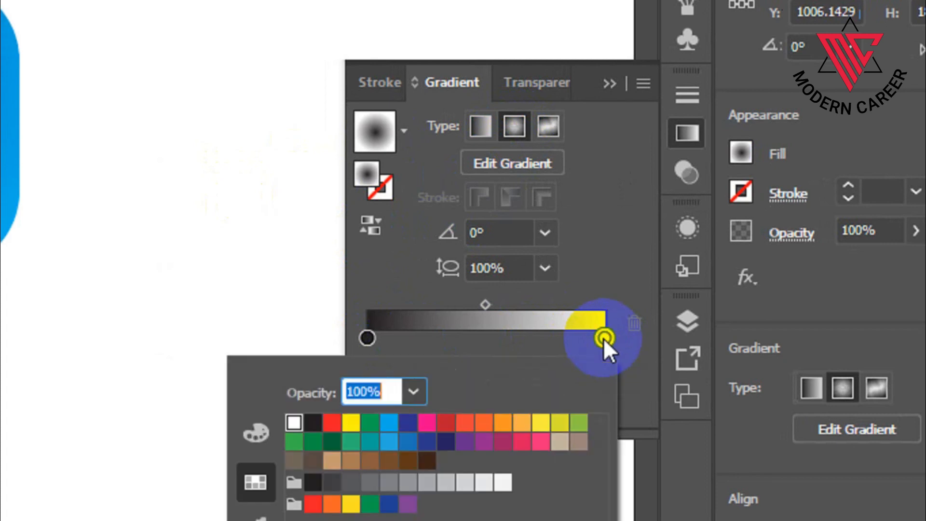
left_click(413, 390)
left_click(447, 67)
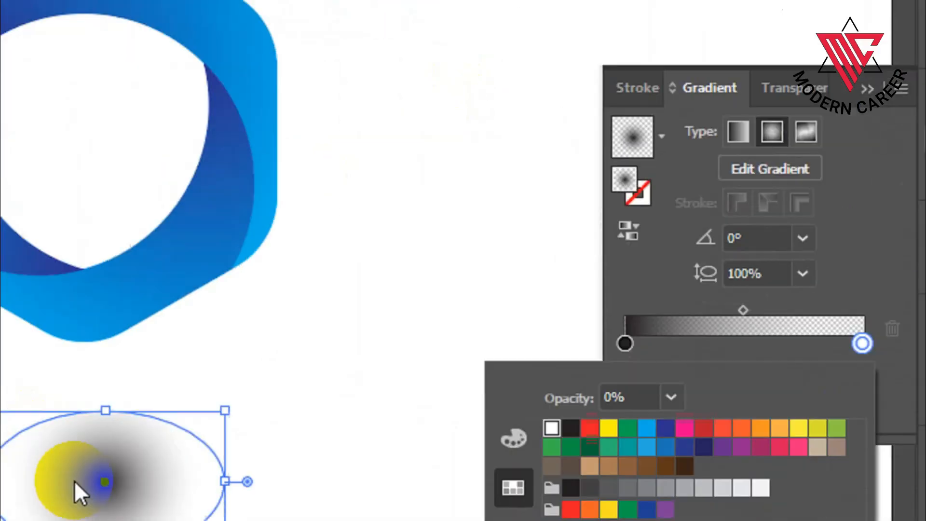
left_click(219, 350)
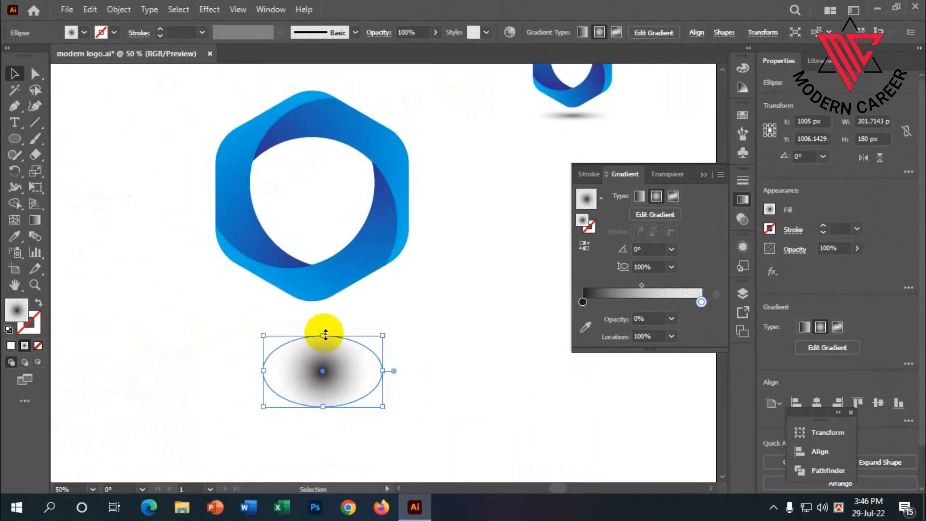
Flatten and widen the ellipse to about 420 × 74 px and place it just beneath the logo.
mouse_move(326, 336)
left_mouse_down()
mouse_move(316, 378)
mouse_move(331, 346)
left_mouse_up()
left_click_drag(389, 337, 428, 337)
left_click_drag(373, 340, 336, 326)
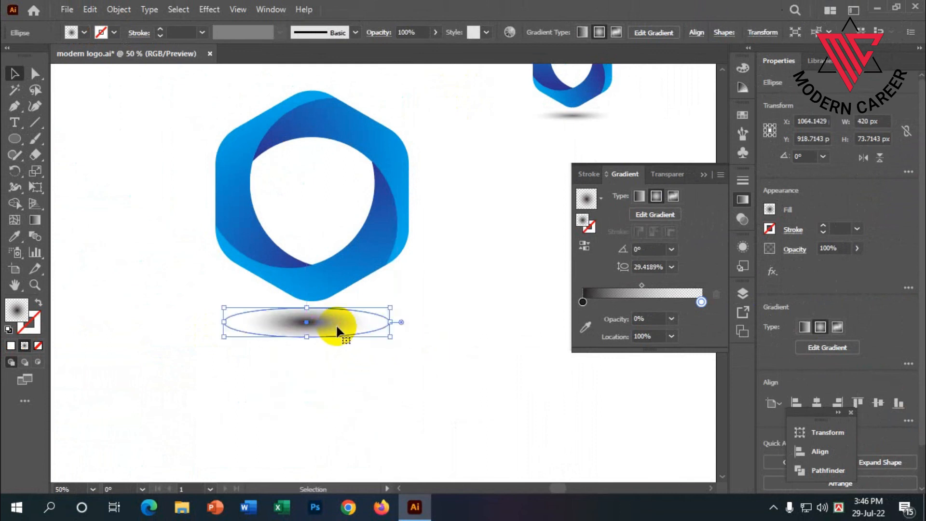
Set the shadow ellipse's opacity to 69%, flatten it further and deselect it.
left_click(435, 31)
left_click_drag(433, 48, 431, 48)
left_click_drag(461, 97, 432, 100)
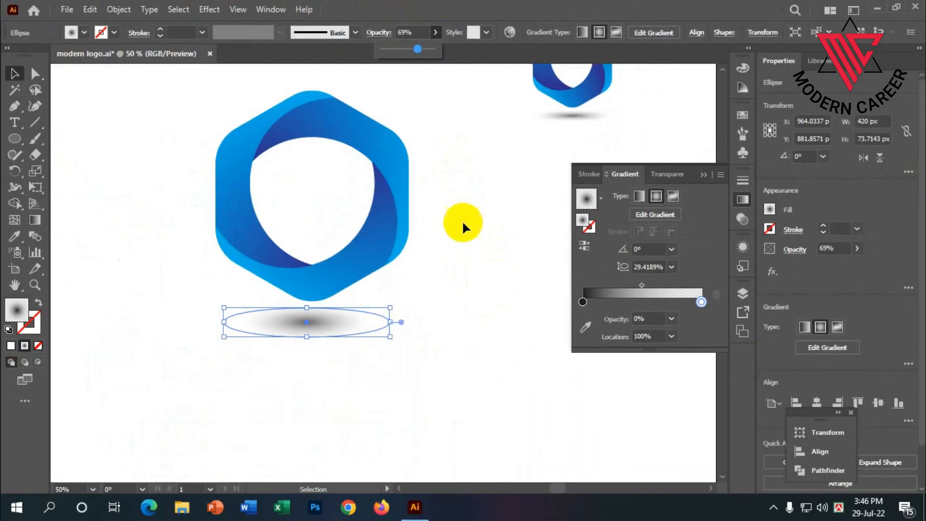
left_click(422, 363)
Examine the finished logo and its shadow, comparing them with the reference logo.
scroll(409, 323, "down", 2)
scroll(408, 323, "down", 1)
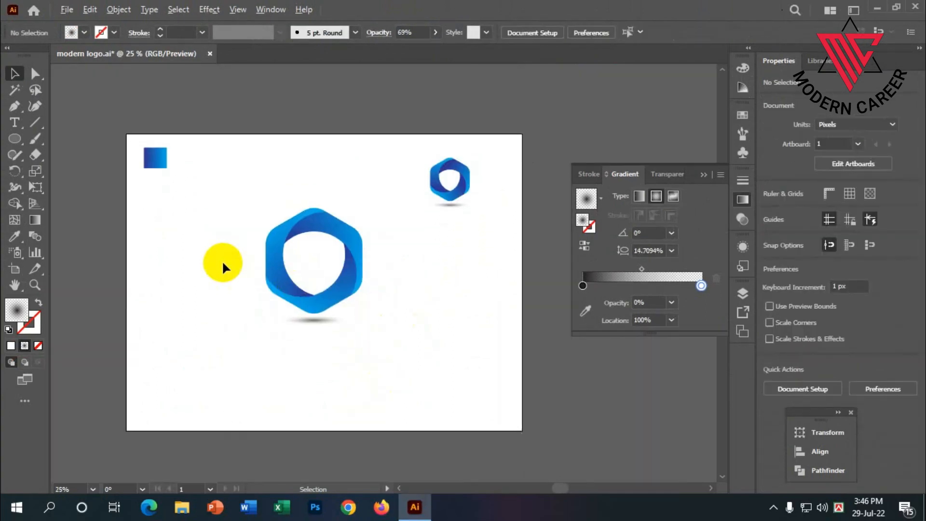
scroll(222, 263, "up", 1)
scroll(335, 287, "down", 1)
scroll(367, 282, "down", 1)
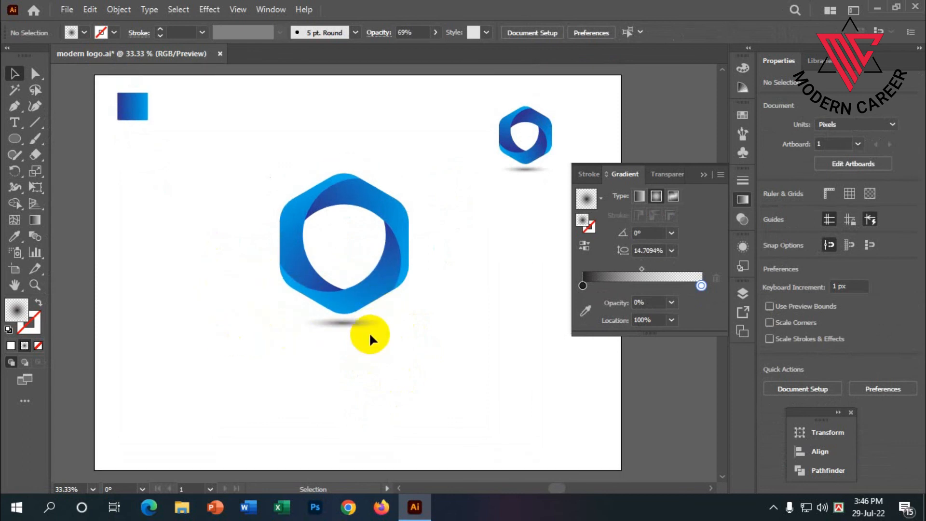
scroll(369, 333, "up", 1)
scroll(250, 342, "down", 1)
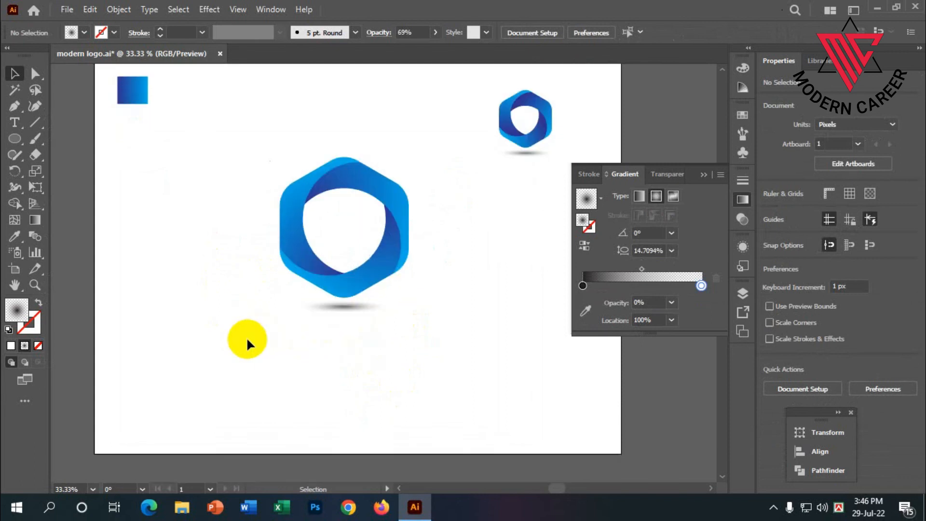
scroll(221, 328, "up", 2)
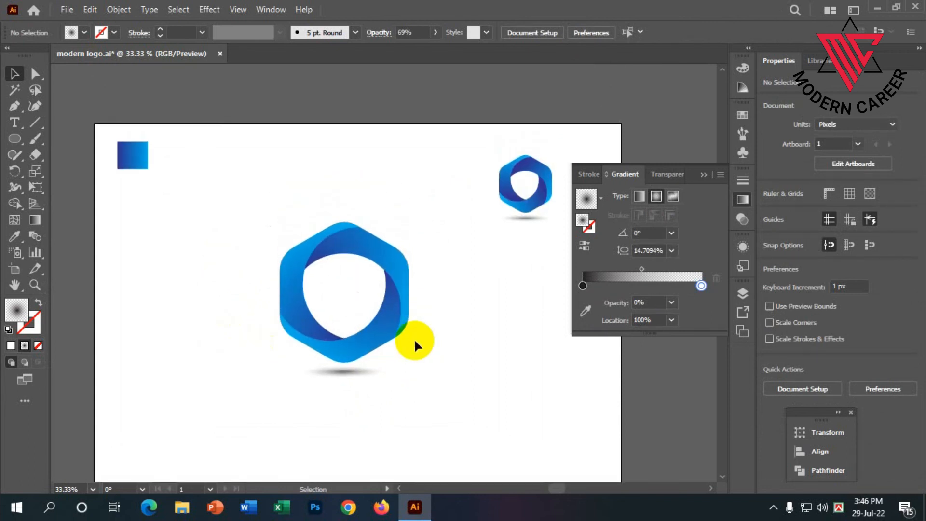
scroll(297, 270, "down", 2)
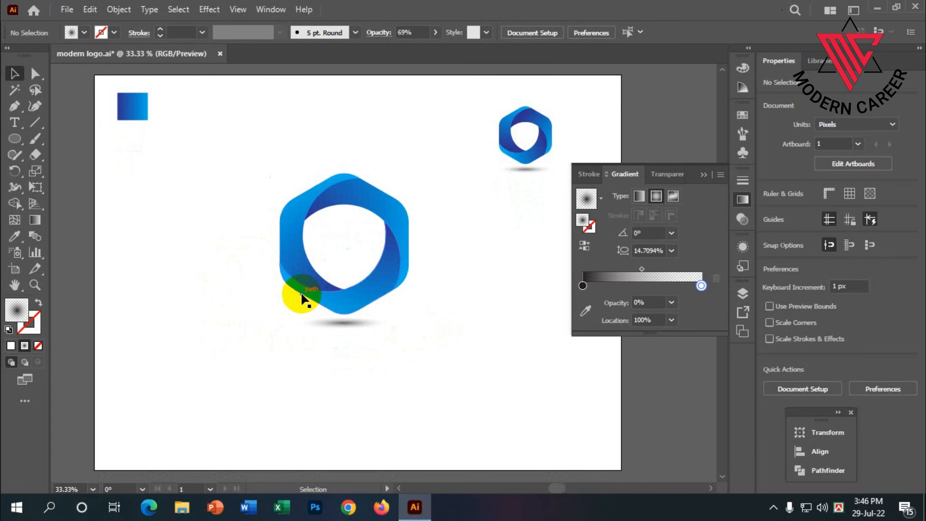
scroll(301, 296, "down", 1)
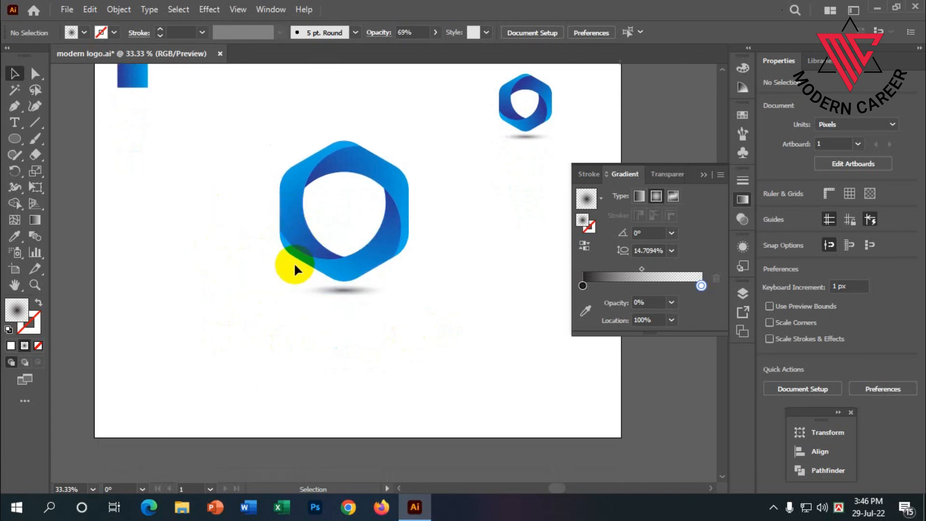